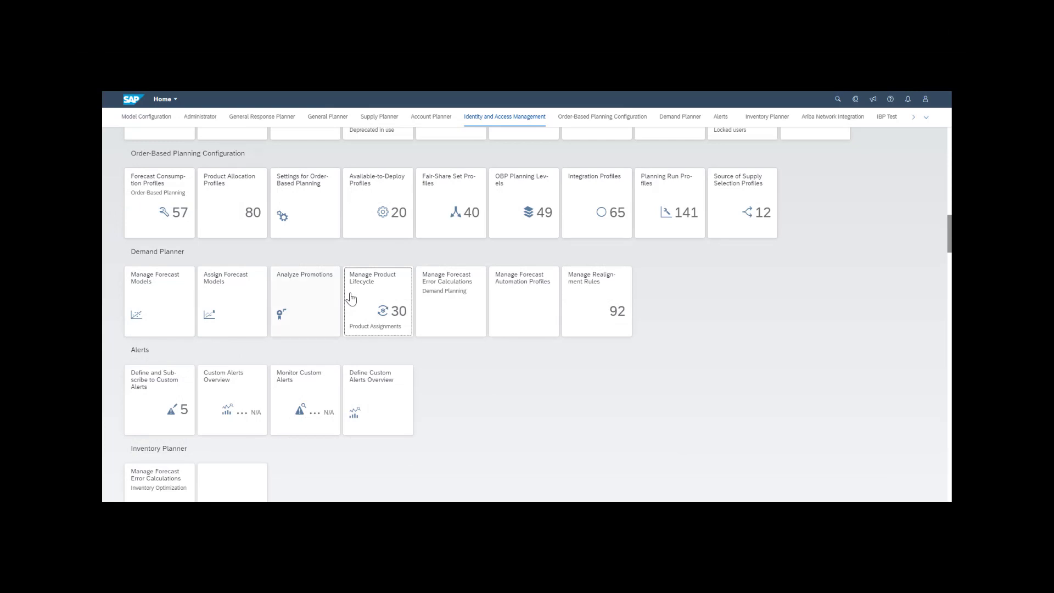
Step: Create a new product assignment for HT_001 in Manage Product Lifecycle, with Customer Country as the launch dimension
{"action": "left_click", "coordinate": [351, 298]}
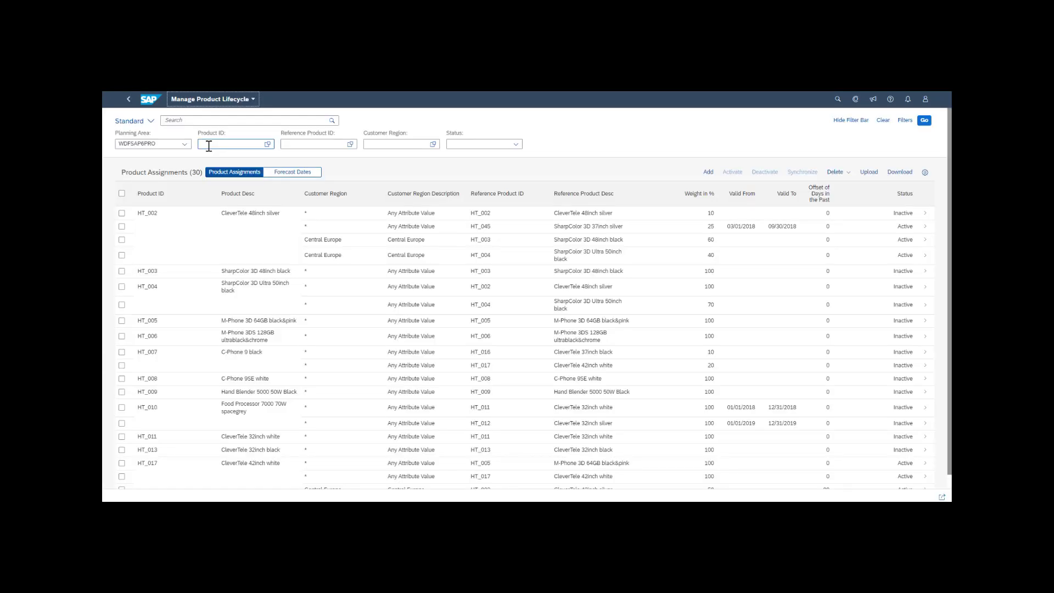
{"action": "double_click", "coordinate": [157, 143]}
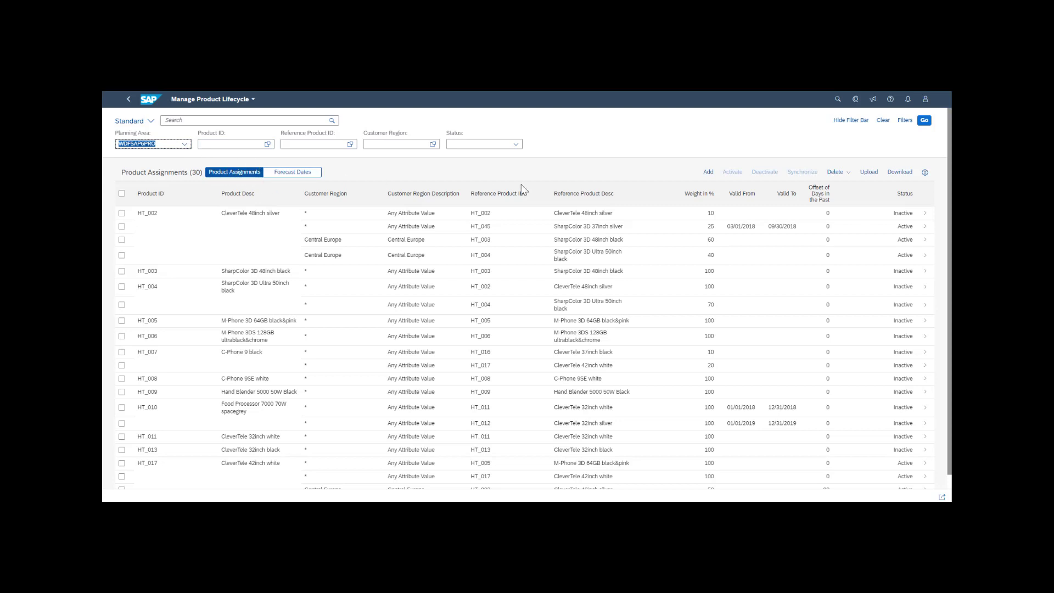
{"action": "left_click", "coordinate": [708, 172]}
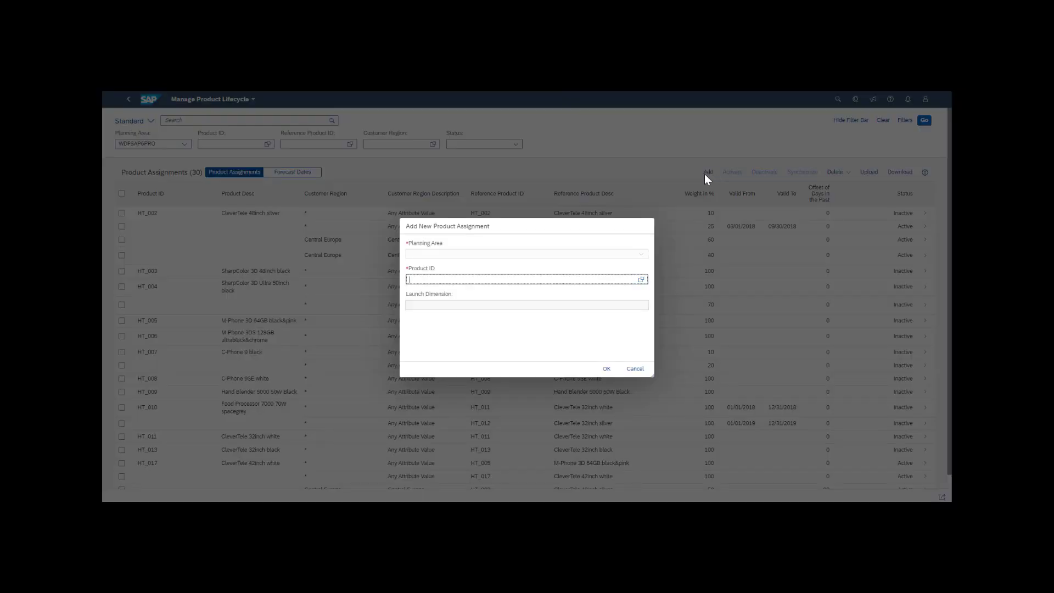
{"action": "type", "text": "HT_001"}
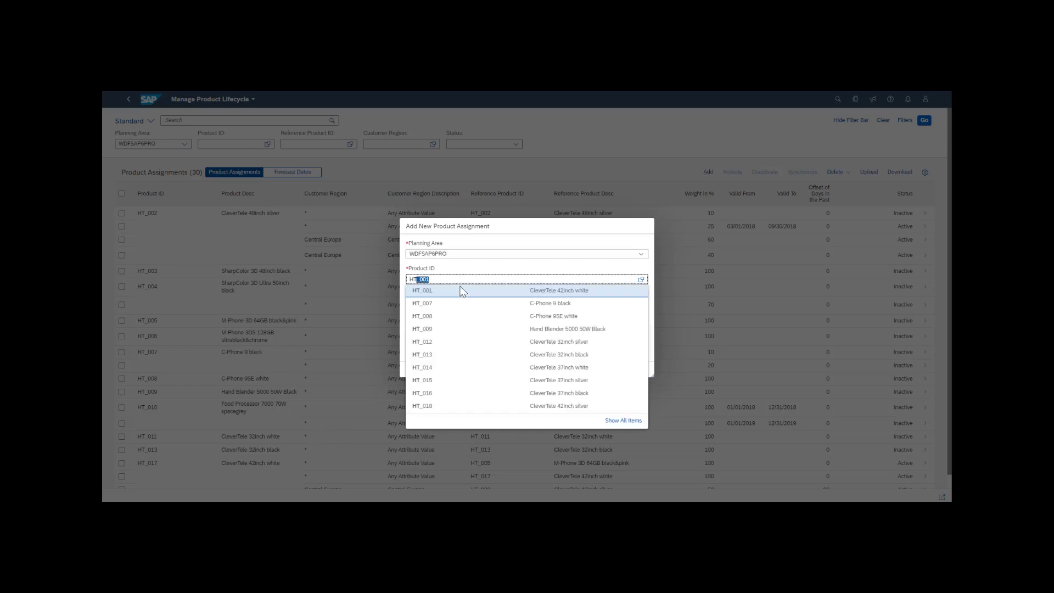
{"action": "left_click", "coordinate": [424, 291]}
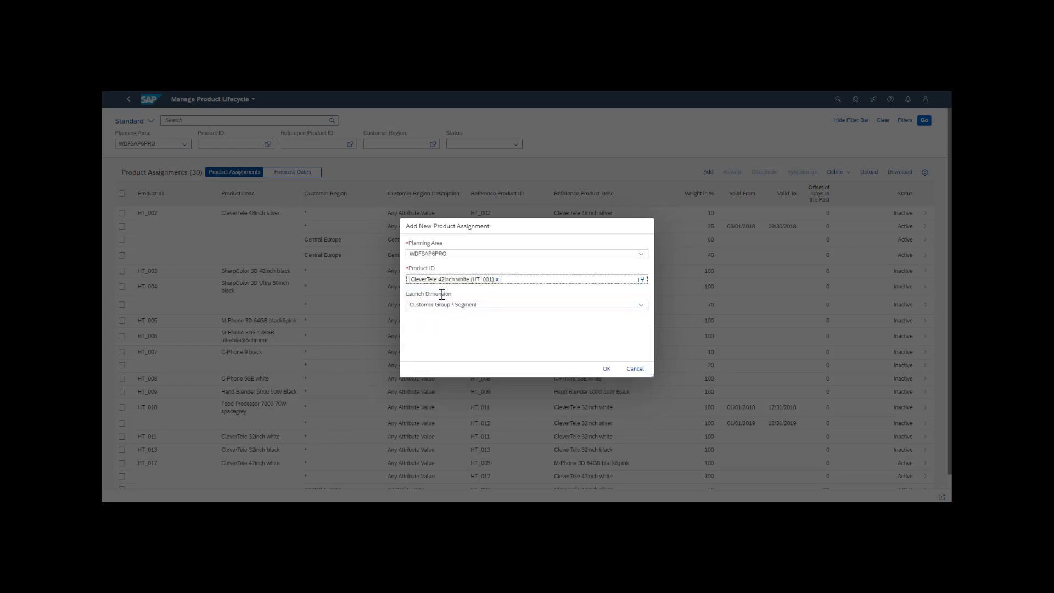
{"action": "left_click", "coordinate": [641, 306]}
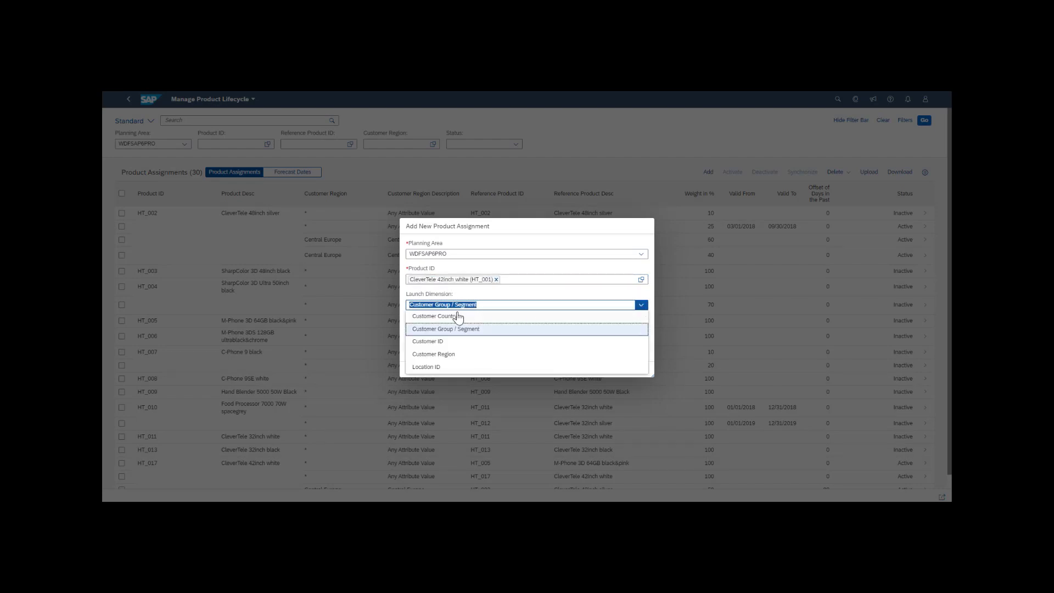
{"action": "left_click", "coordinate": [458, 317]}
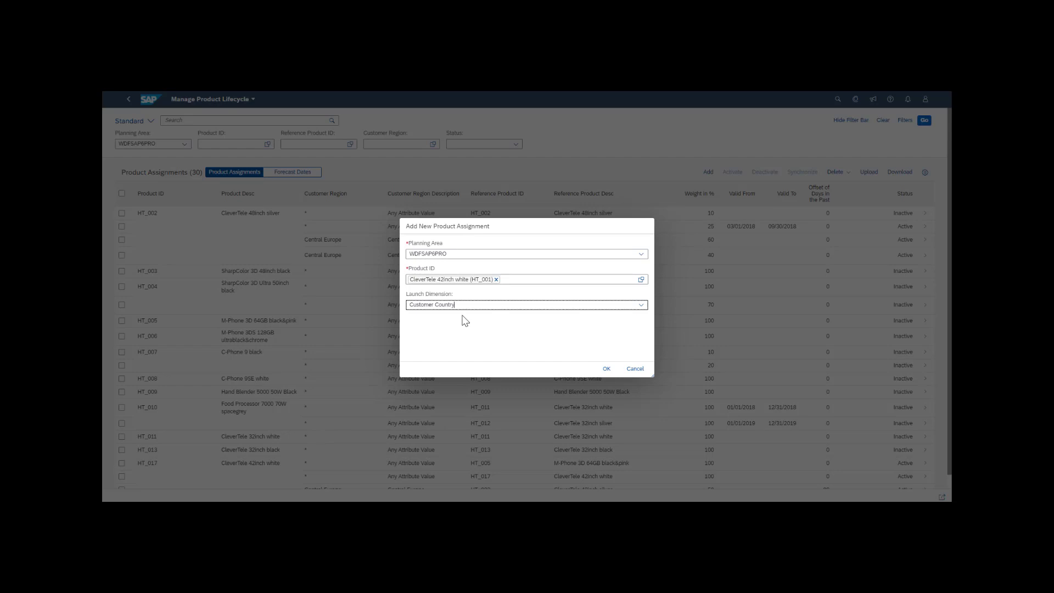
{"action": "left_click", "coordinate": [606, 370]}
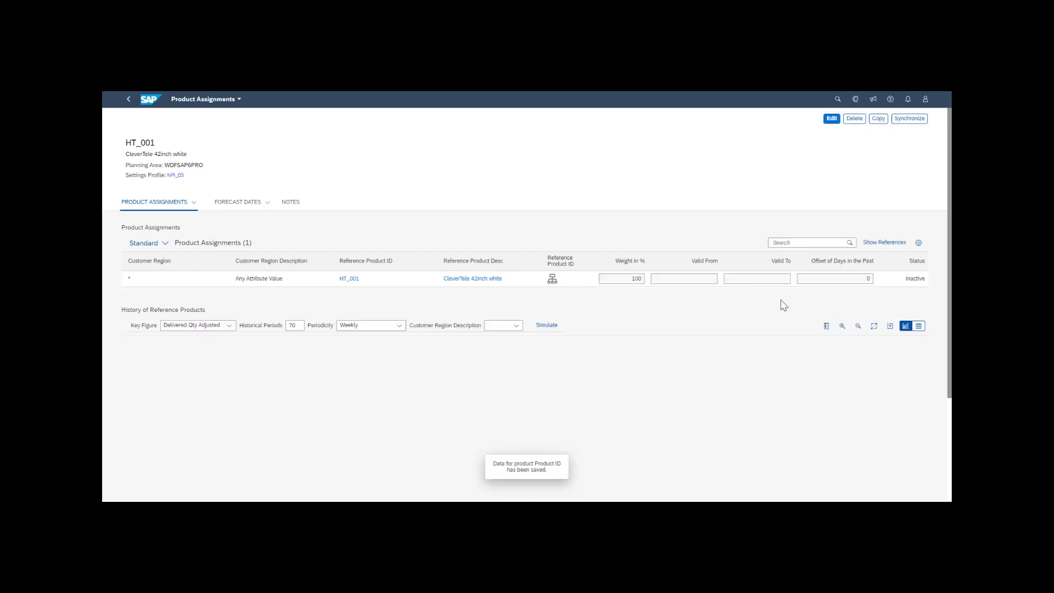
Step: Edit the HT_001 assignment and add HT_002 as a Central Europe reference product with a weight of 40%
{"action": "left_click", "coordinate": [829, 121]}
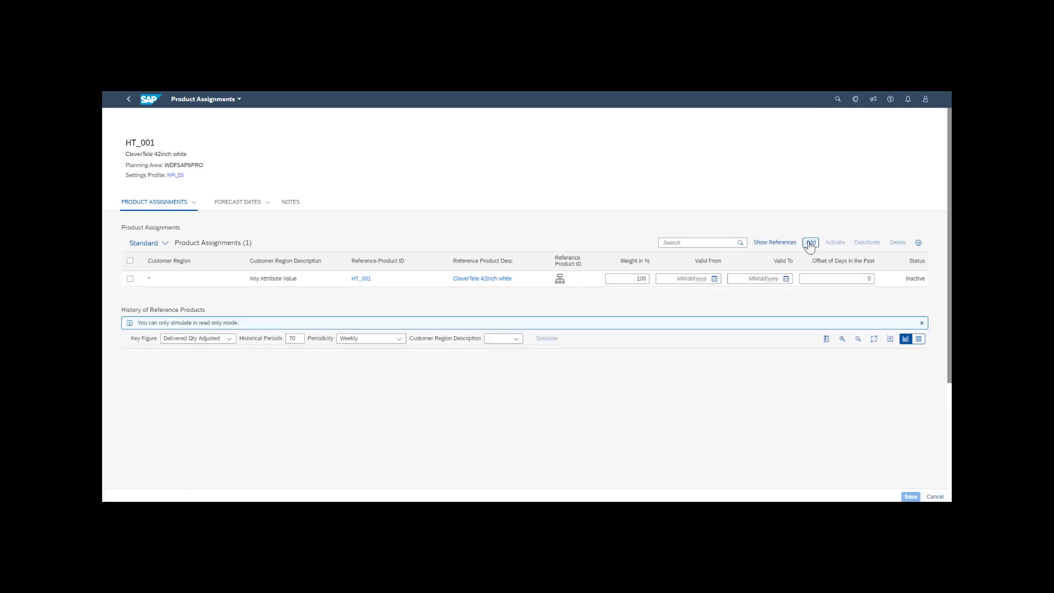
{"action": "left_click", "coordinate": [810, 242]}
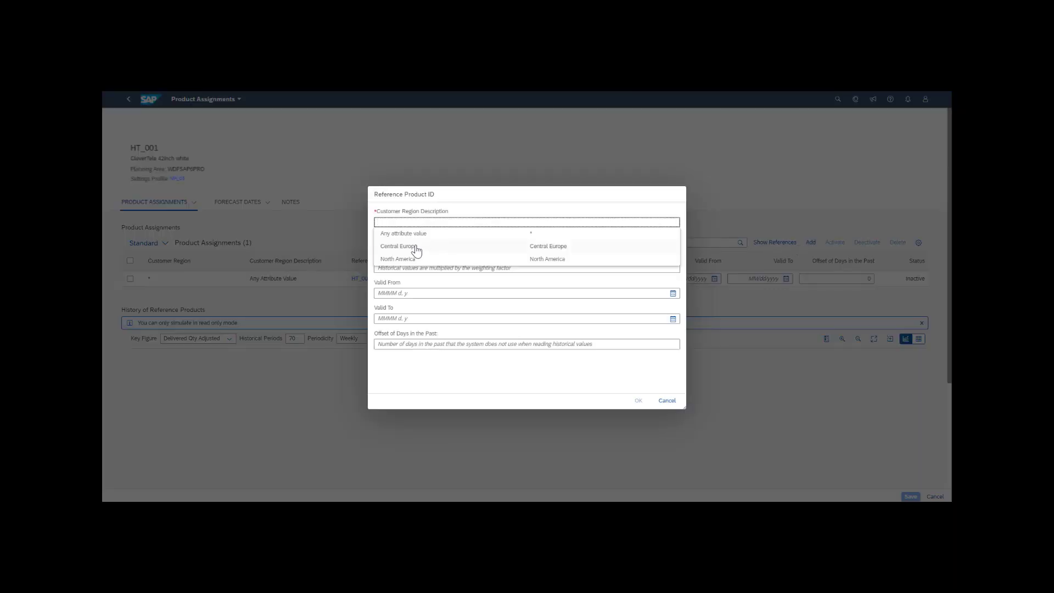
{"action": "left_click", "coordinate": [414, 247]}
{"action": "left_click", "coordinate": [420, 240]}
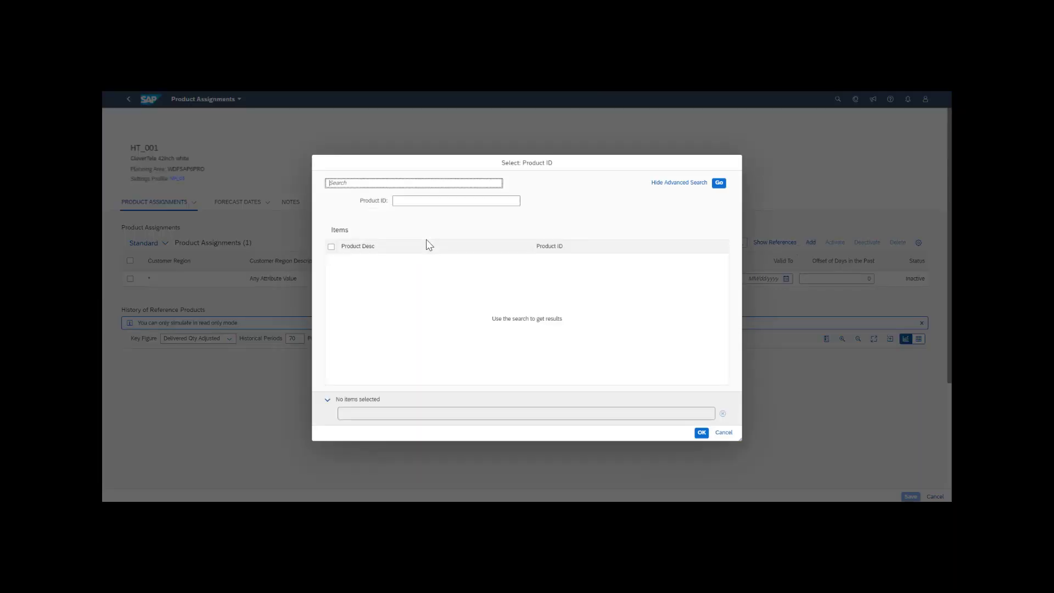
{"action": "type", "text": "HT"}
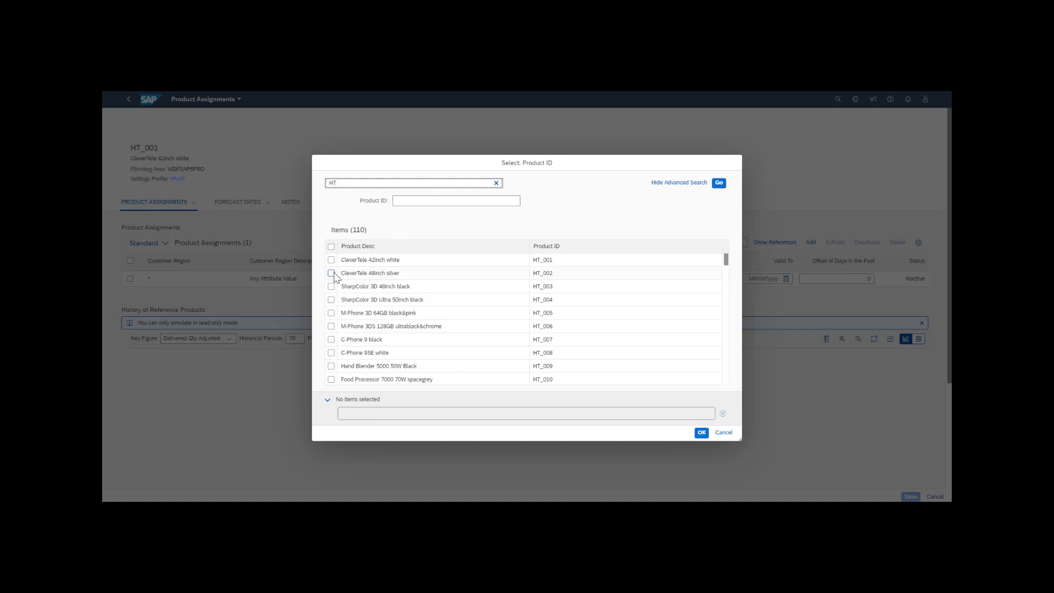
{"action": "left_click", "coordinate": [331, 273]}
{"action": "left_click", "coordinate": [701, 433]}
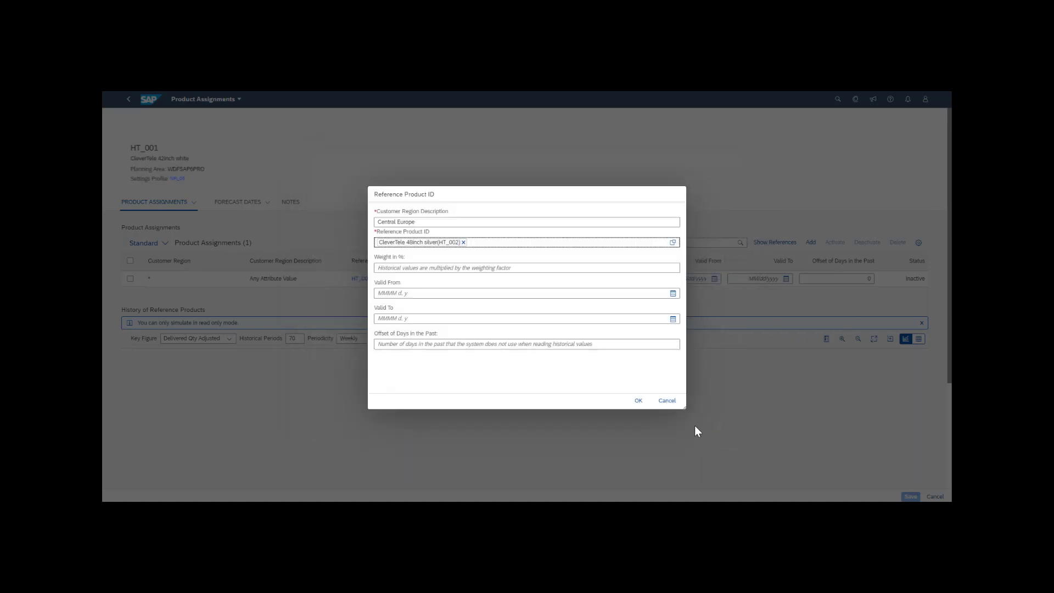
{"action": "left_click", "coordinate": [633, 401]}
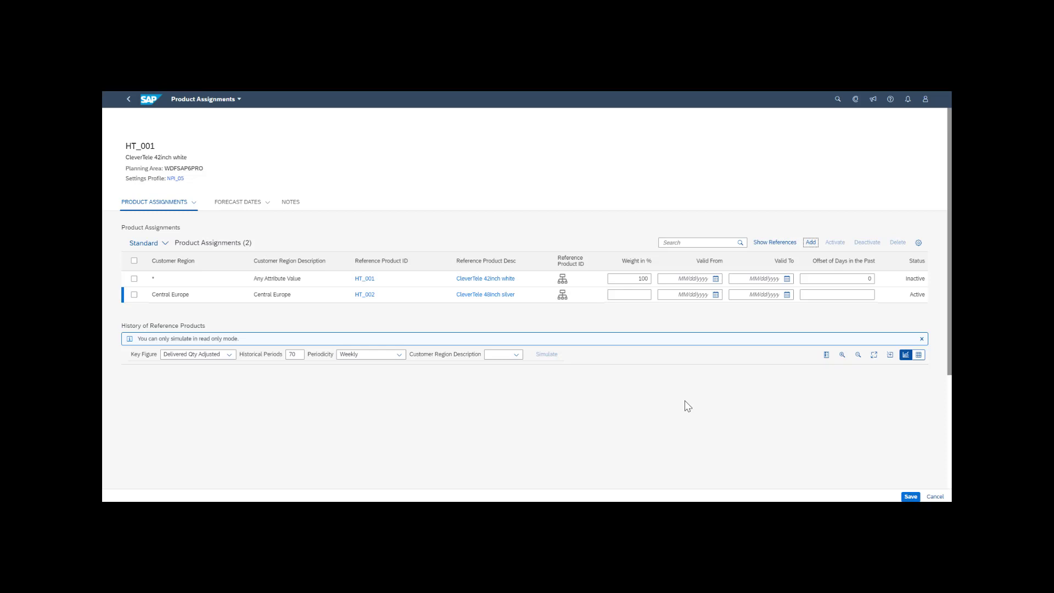
{"action": "left_click", "coordinate": [639, 294]}
{"action": "left_click", "coordinate": [539, 312]}
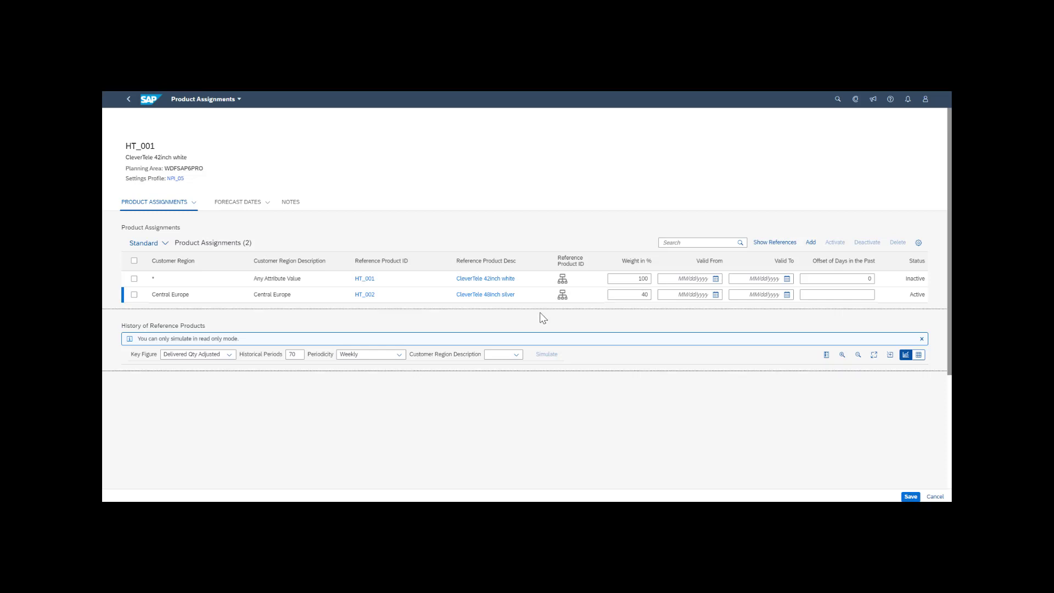
Step: Save the assignment and simulate the reference product history for Central Europe using the Delivered Qty key figure
{"action": "left_click", "coordinate": [218, 357]}
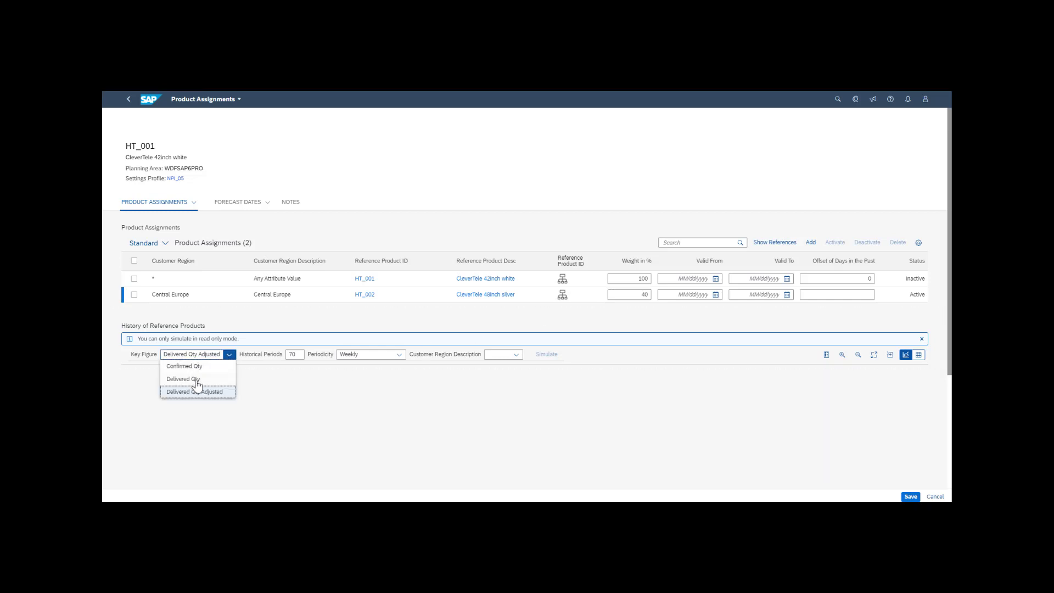
{"action": "left_click", "coordinate": [190, 378]}
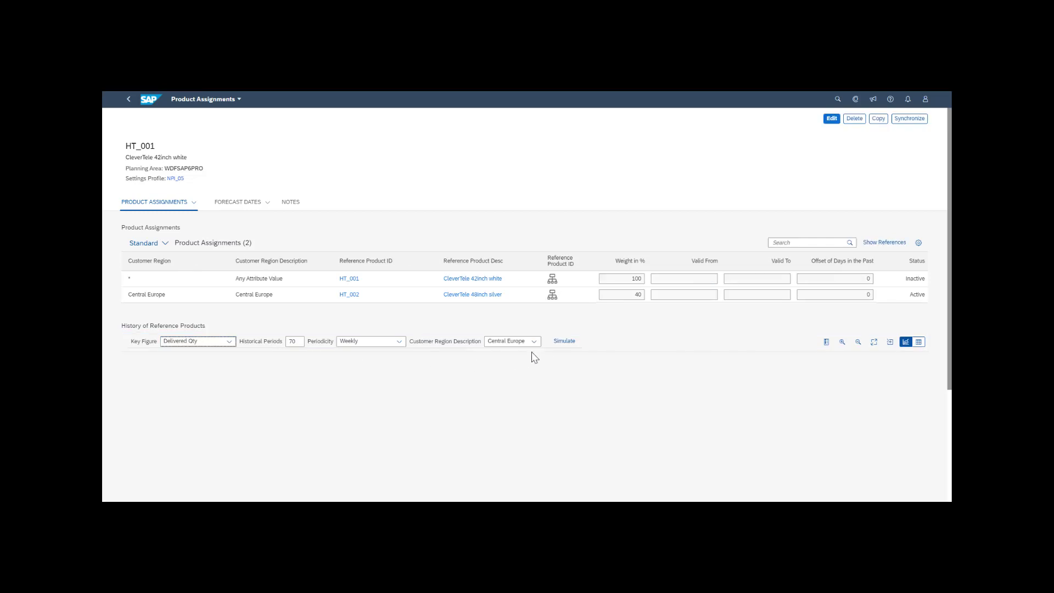
{"action": "left_click", "coordinate": [563, 341]}
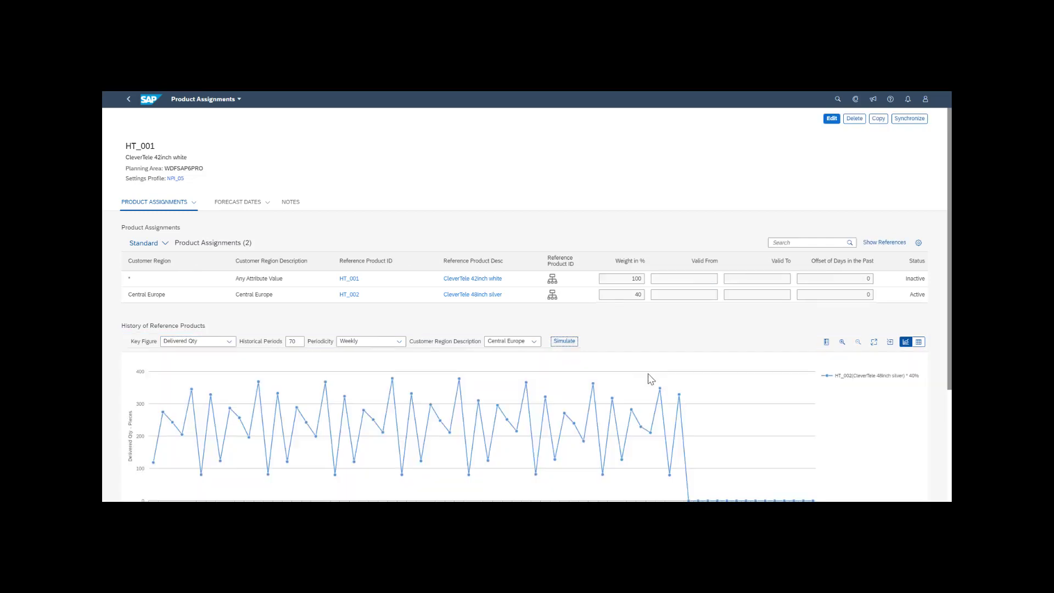
{"action": "scroll", "coordinate": [773, 383], "scroll_direction": "down", "scroll_amount": 1}
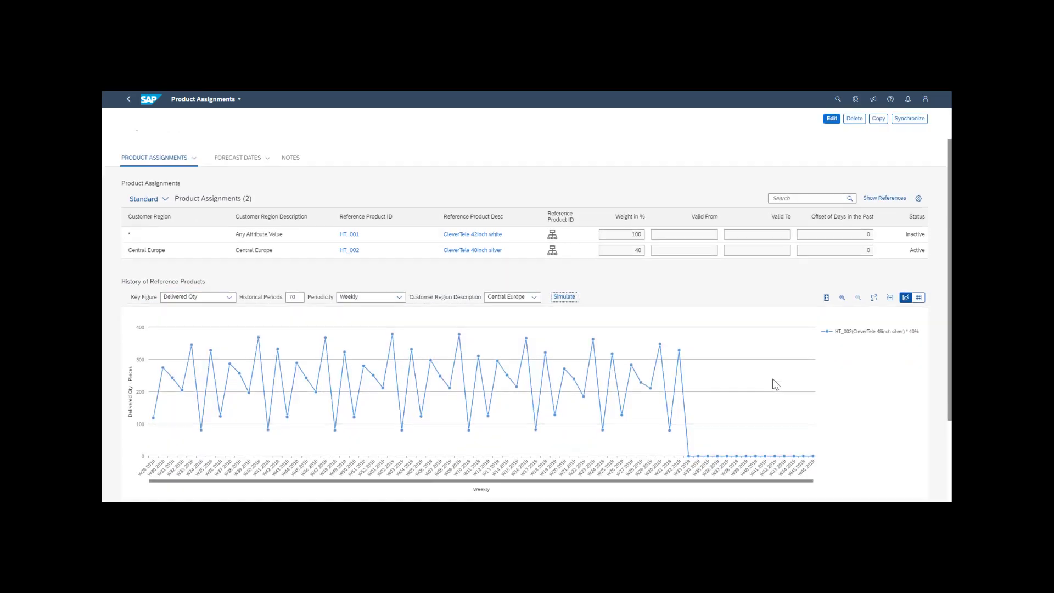
{"action": "scroll", "coordinate": [774, 384], "scroll_direction": "up", "scroll_amount": 1}
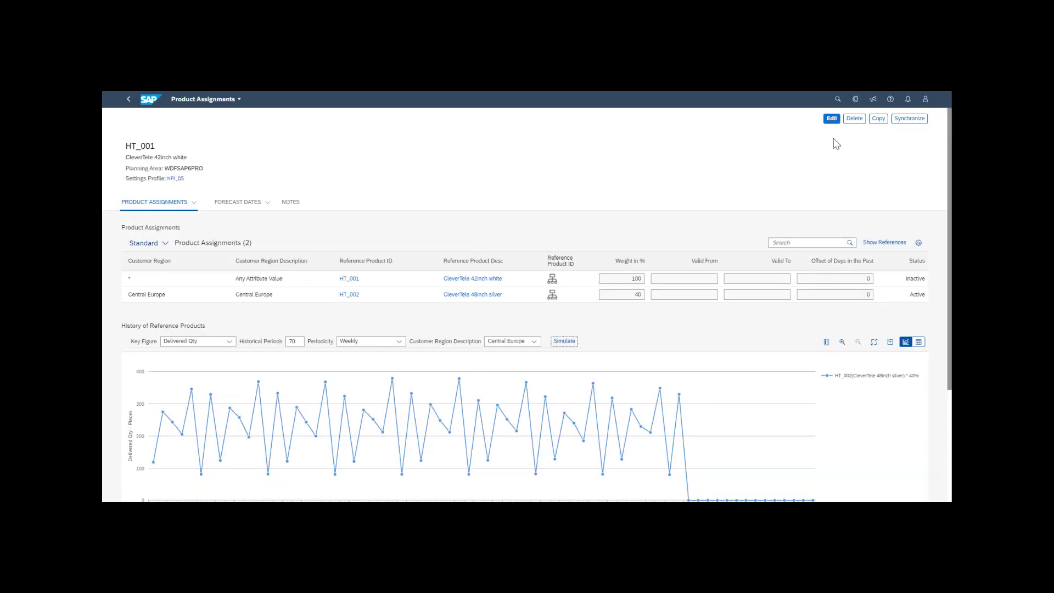
Step: Edit the assignment again and start a new Central Europe reference entry with HT_003 as the reference product
{"action": "left_click", "coordinate": [831, 118]}
{"action": "left_click", "coordinate": [810, 242]}
{"action": "left_click", "coordinate": [413, 222]}
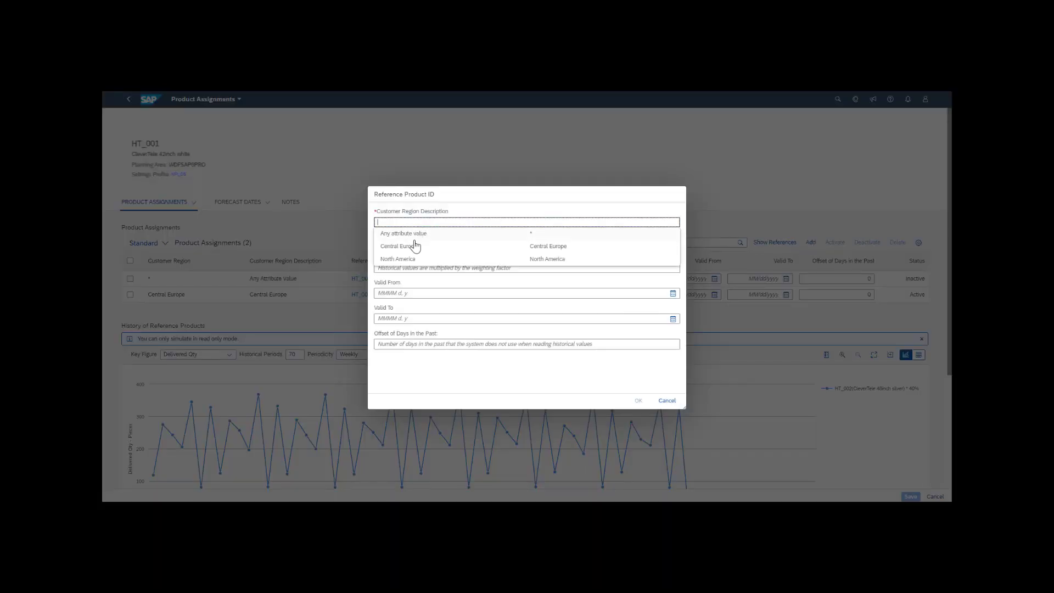
{"action": "left_click", "coordinate": [414, 245]}
{"action": "left_click", "coordinate": [433, 242]}
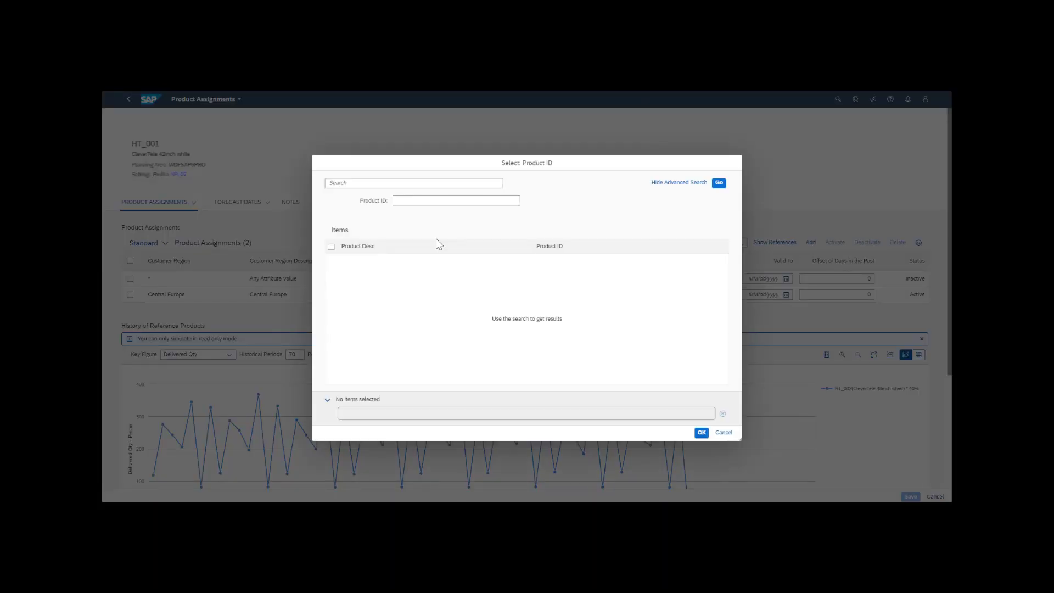
{"action": "type", "text": "HT"}
{"action": "key", "text": "Return"}
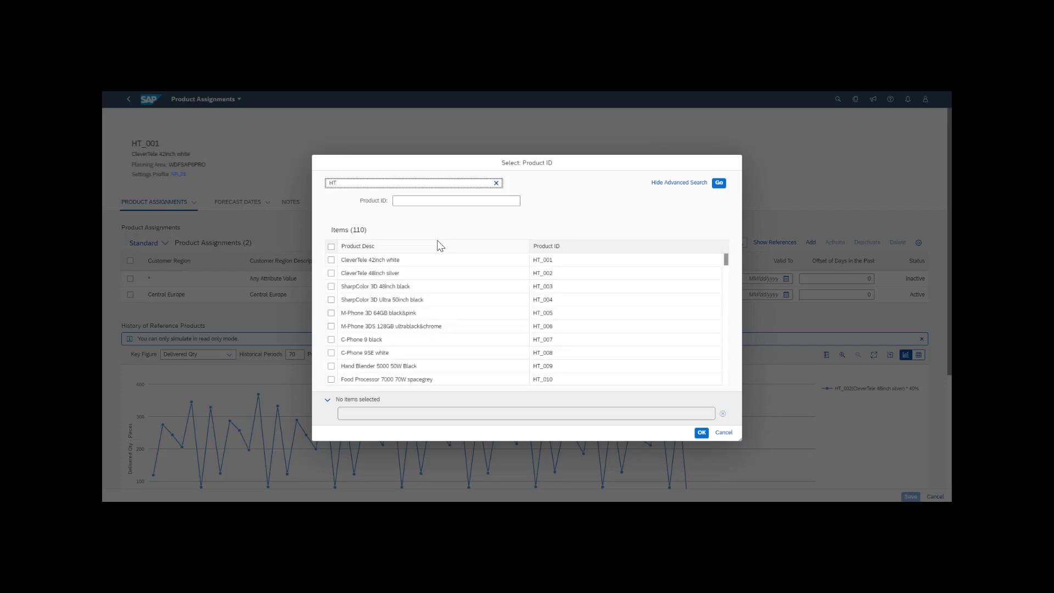
{"action": "left_click", "coordinate": [331, 286]}
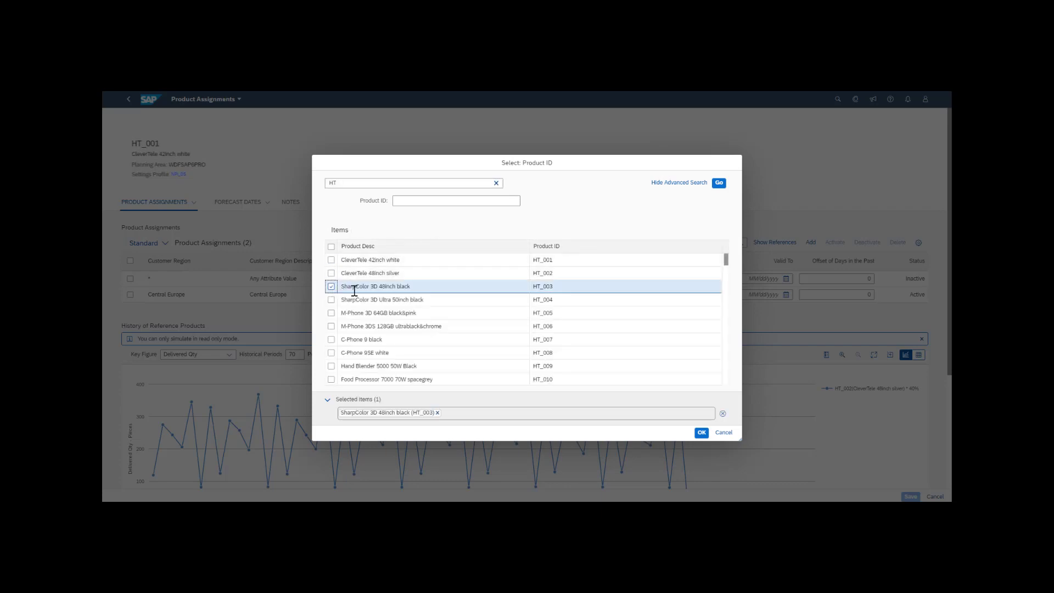
{"action": "left_click", "coordinate": [701, 432]}
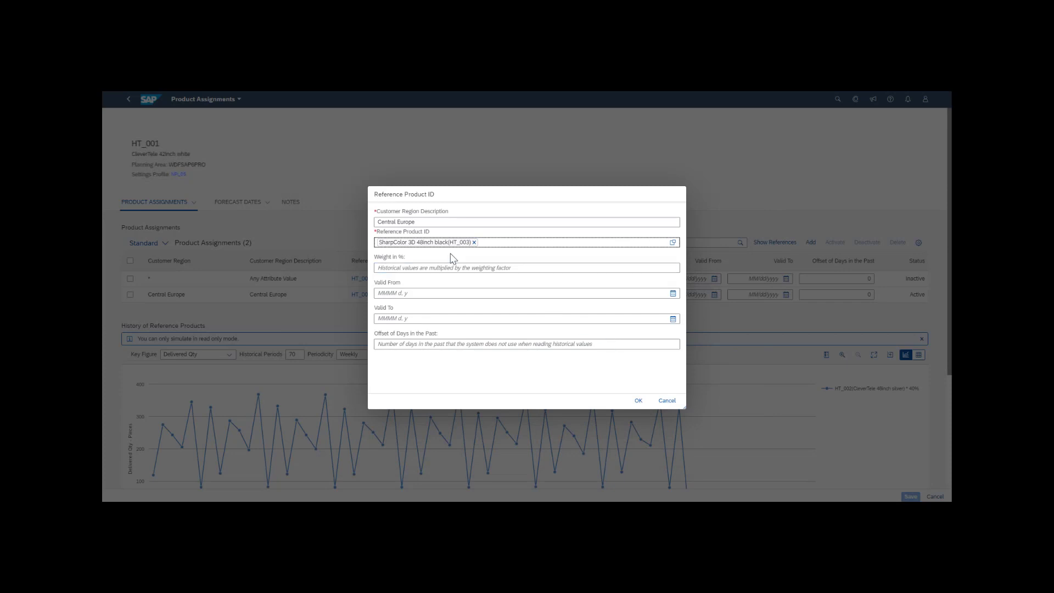
Step: Set the HT_003 reference weight to 60%, add the entry and save the product assignments
{"action": "left_click", "coordinate": [456, 267]}
{"action": "left_click_drag", "start_coordinate": [496, 195], "coordinate": [268, 228]}
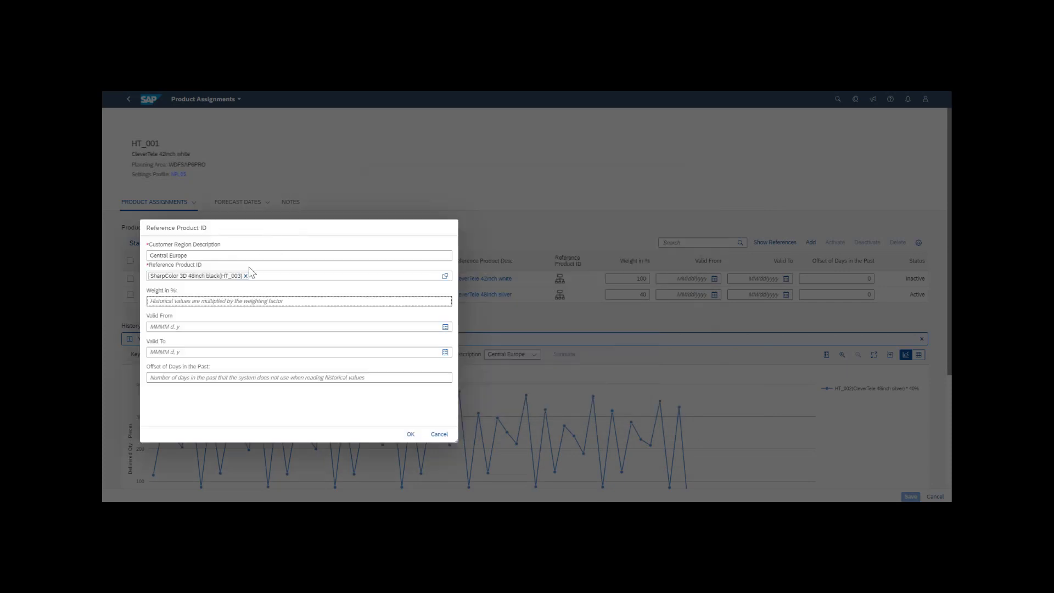
{"action": "left_click", "coordinate": [199, 300]}
{"action": "type", "text": "60"}
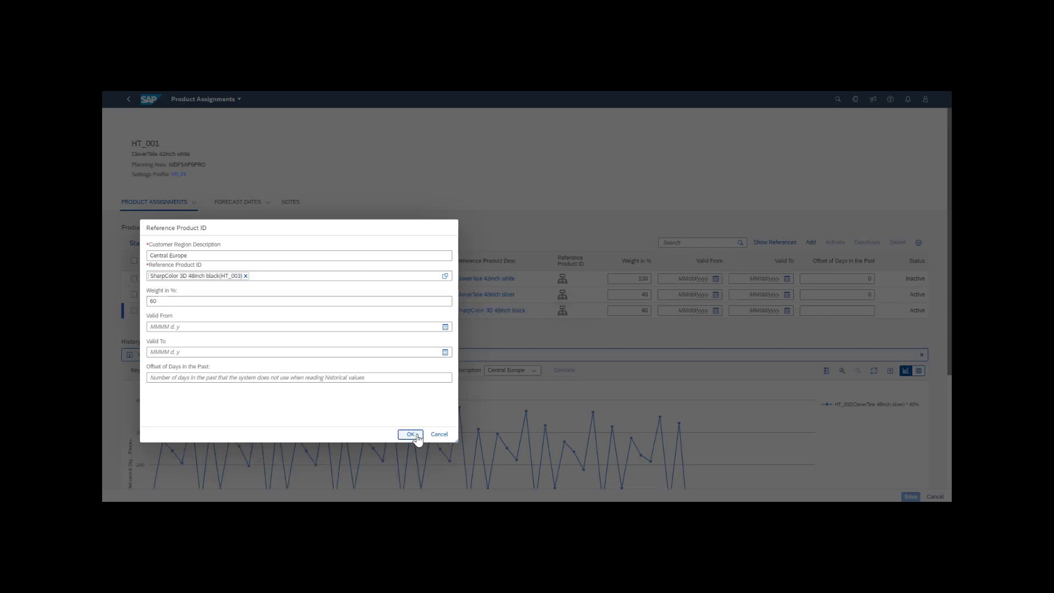
{"action": "left_click", "coordinate": [409, 435]}
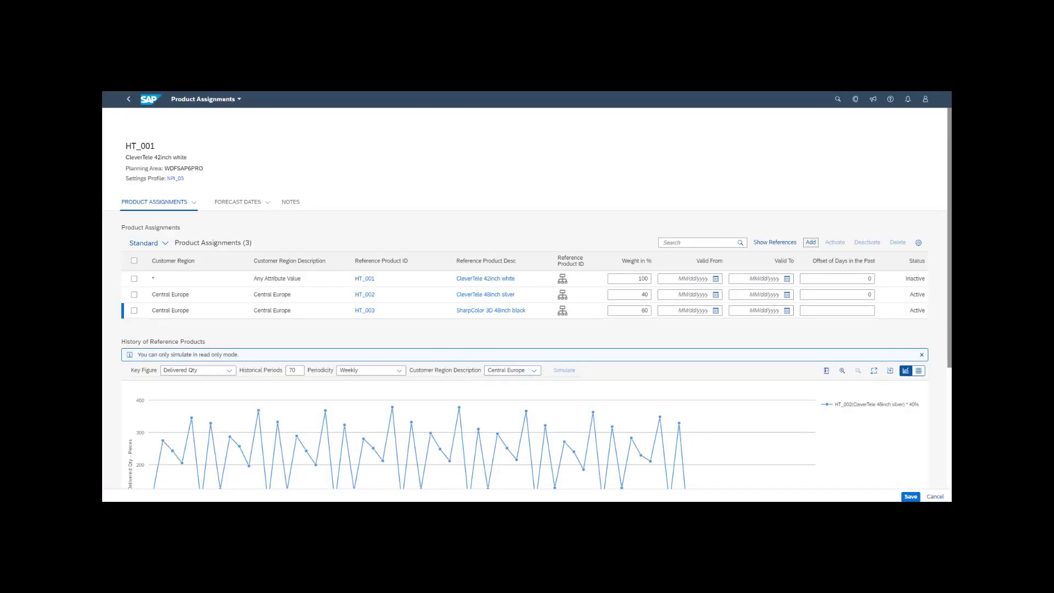
{"action": "left_click", "coordinate": [910, 496]}
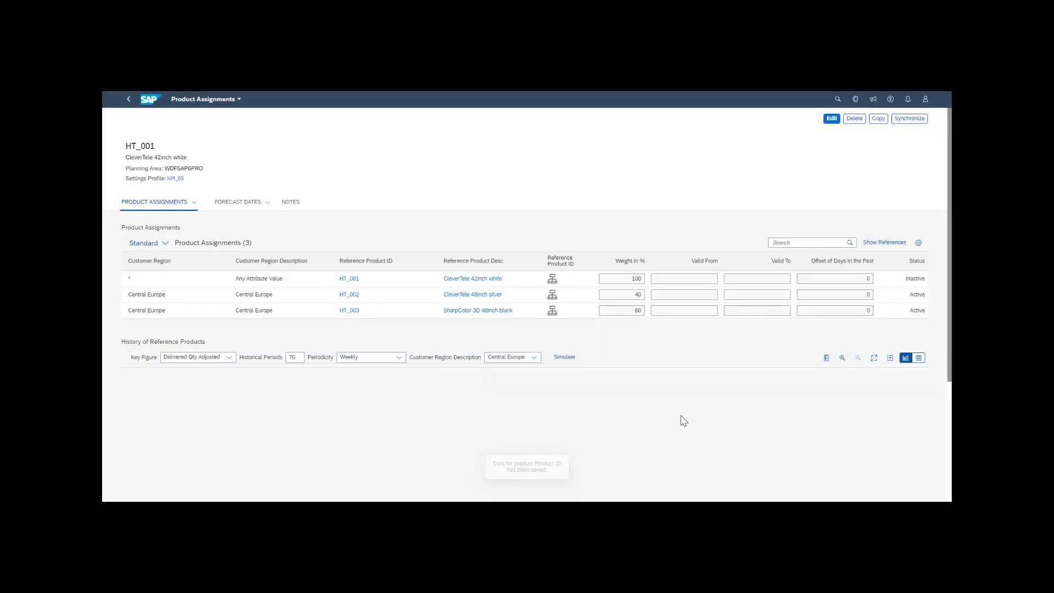
Step: Simulate the combined history of both Central Europe reference products with Delivered Qty as the key figure
{"action": "left_click", "coordinate": [229, 357]}
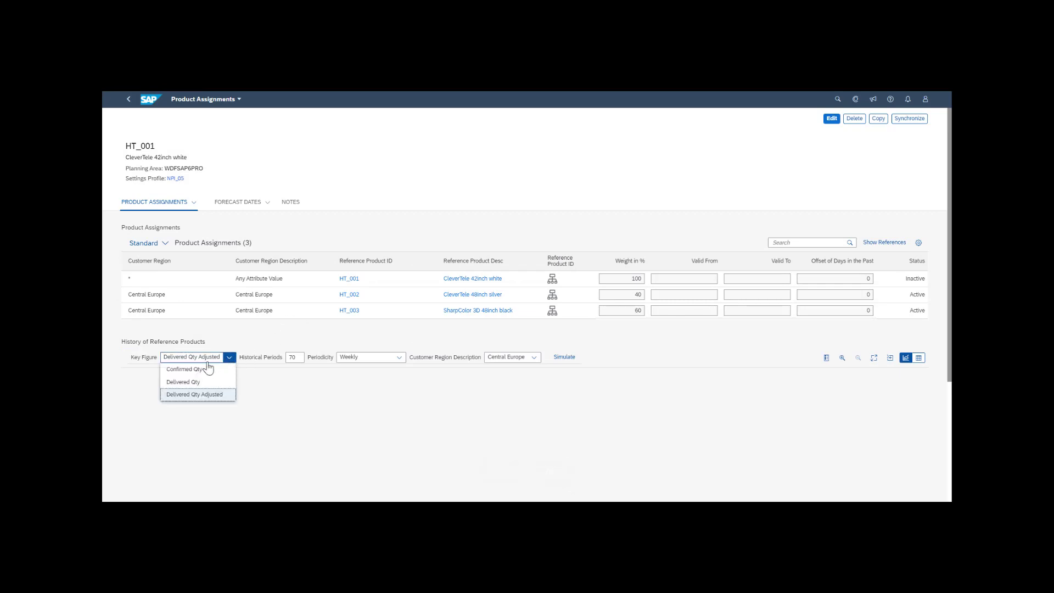
{"action": "left_click", "coordinate": [201, 383]}
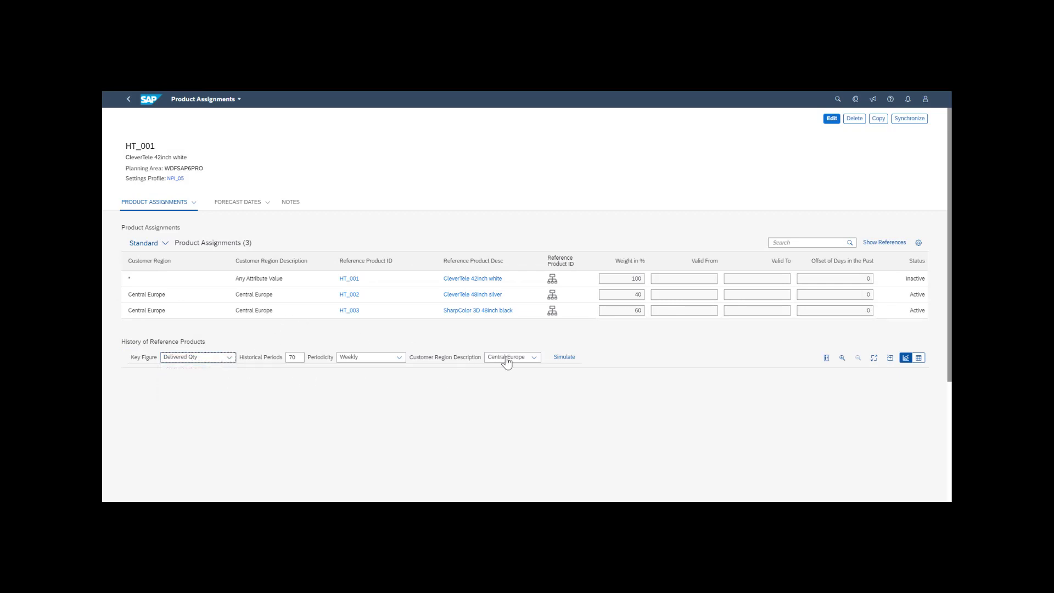
{"action": "left_click", "coordinate": [564, 357]}
{"action": "scroll", "coordinate": [738, 357], "scroll_direction": "down", "scroll_amount": 1}
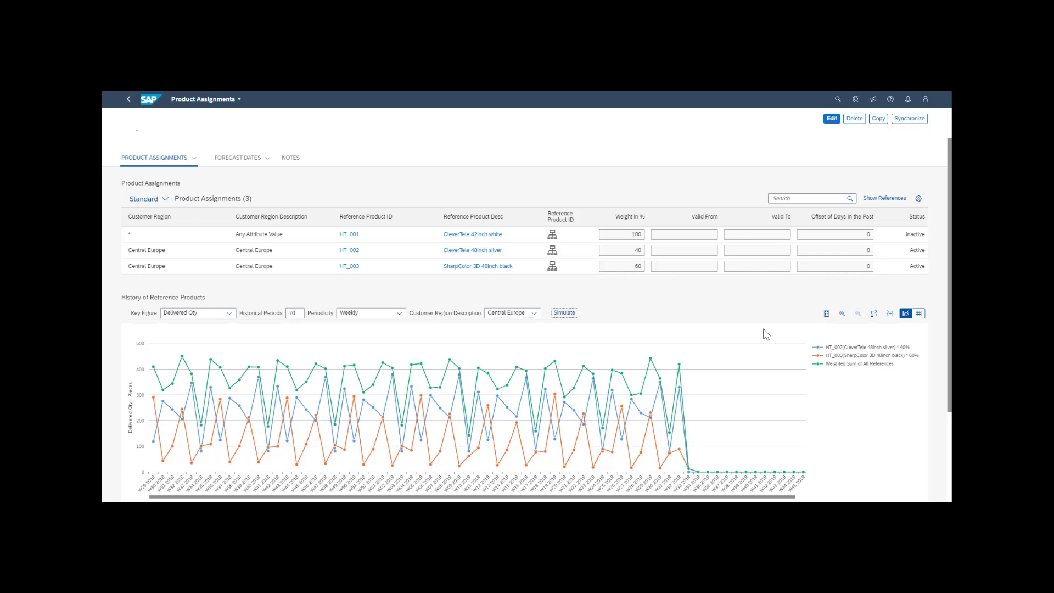
Step: Edit the assignments and set the Valid From date of the HT_002 reference to 01/01/2018
{"action": "left_click", "coordinate": [831, 121]}
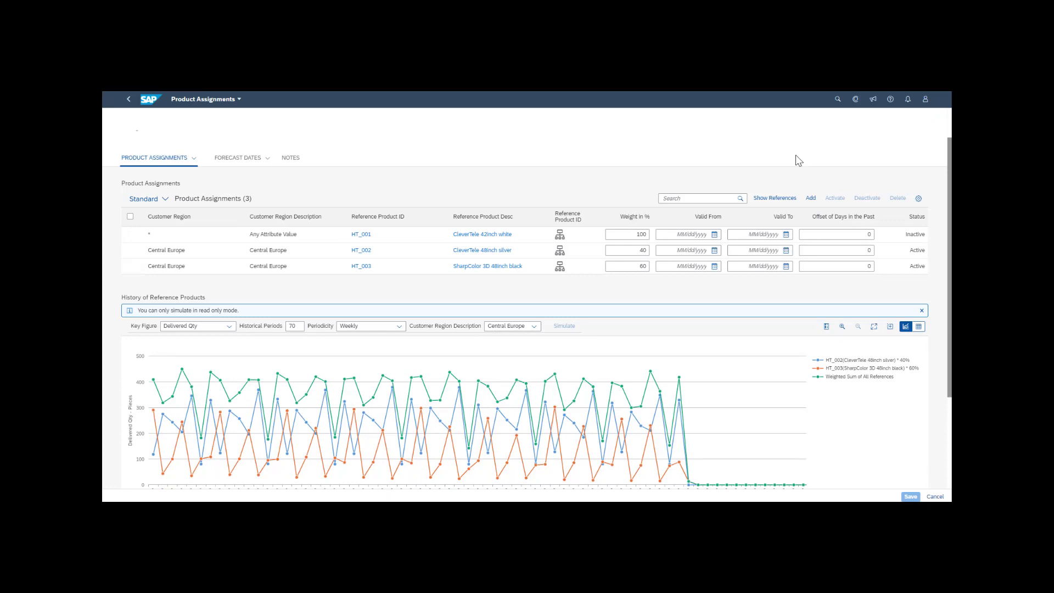
{"action": "left_click", "coordinate": [714, 250]}
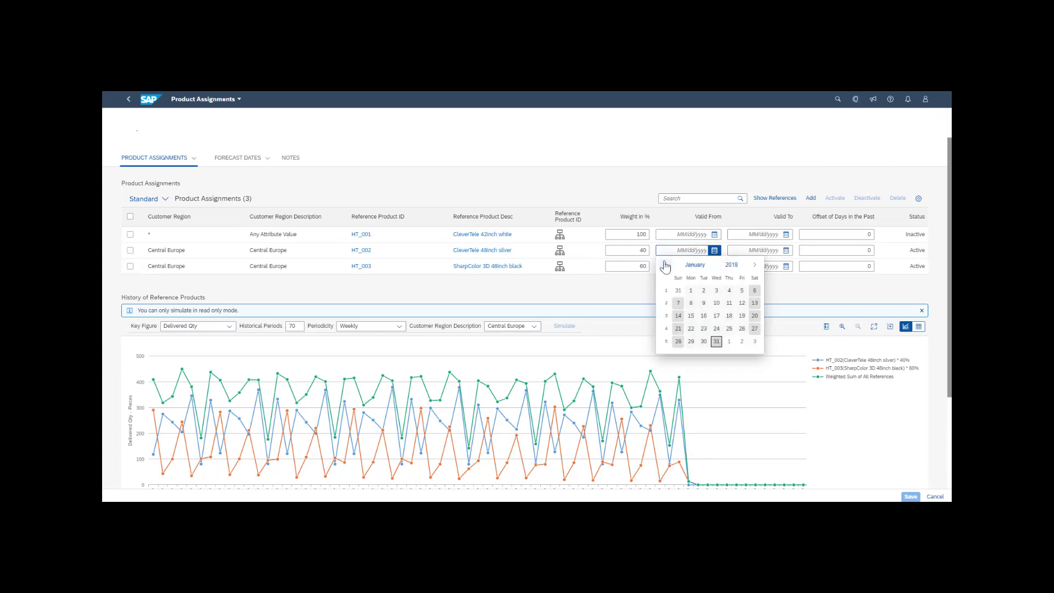
{"action": "left_click", "coordinate": [691, 291]}
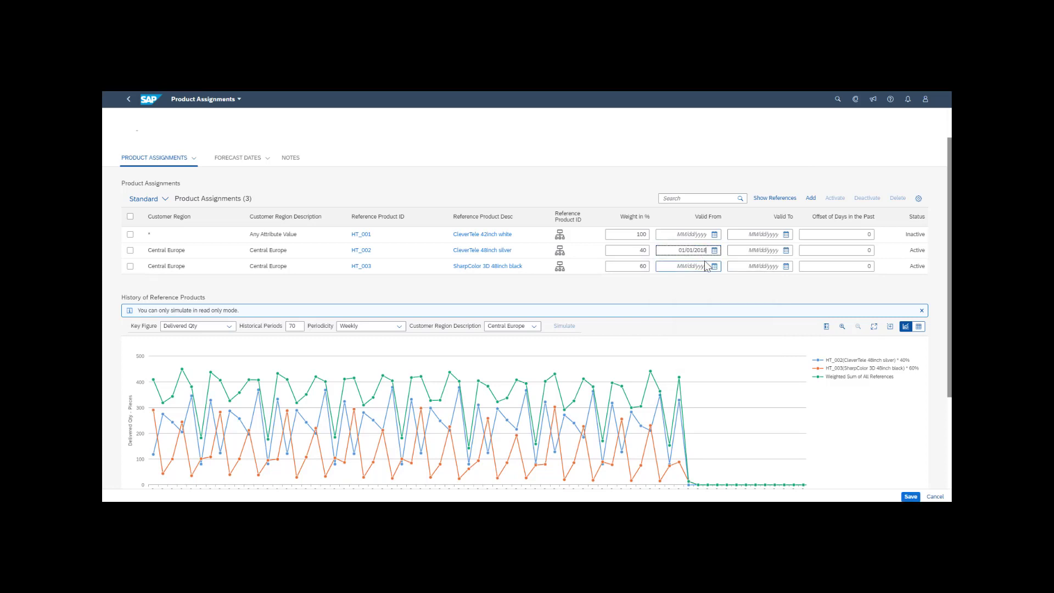
Step: Set the Valid To date of the Central Europe HT_002 reference to 10/31/2018
{"action": "left_click", "coordinate": [786, 251]}
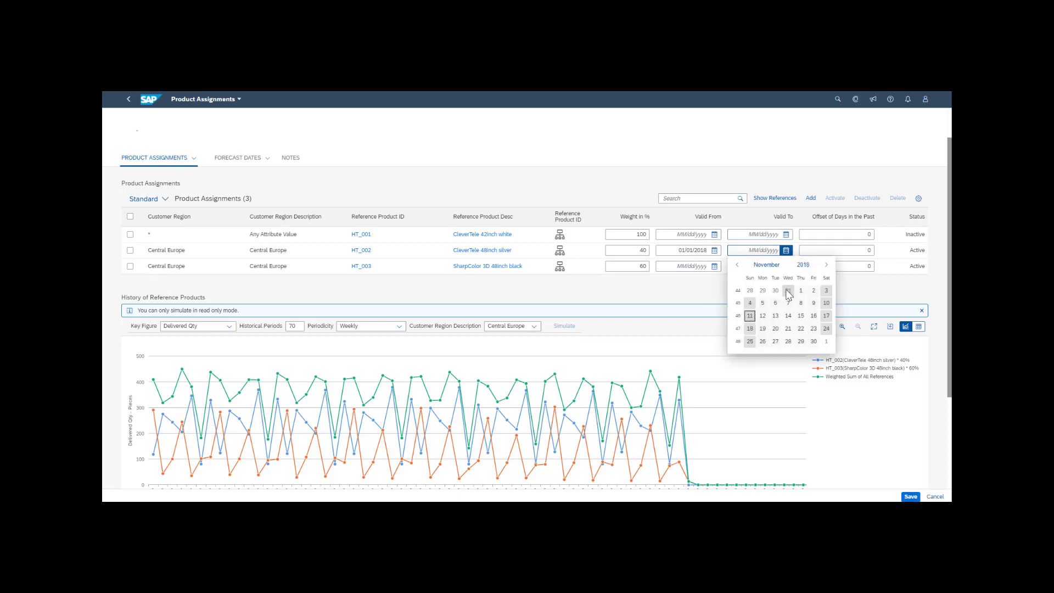
{"action": "left_click", "coordinate": [786, 291]}
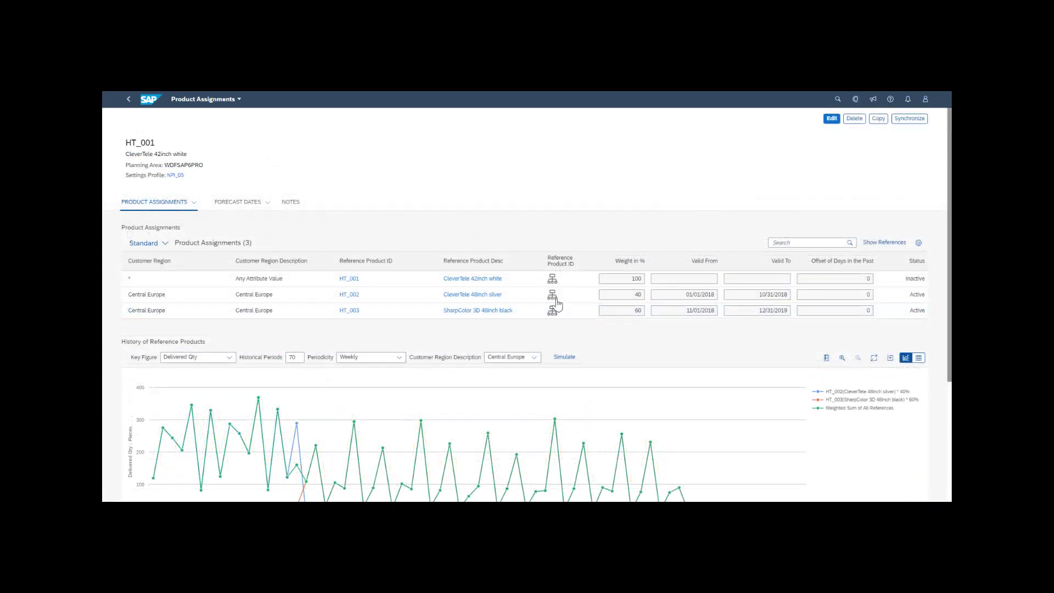
Step: Examine the reference product network of HT_002 from the HT_001 assignments, then close it without adding a reference
{"action": "left_click", "coordinate": [552, 300]}
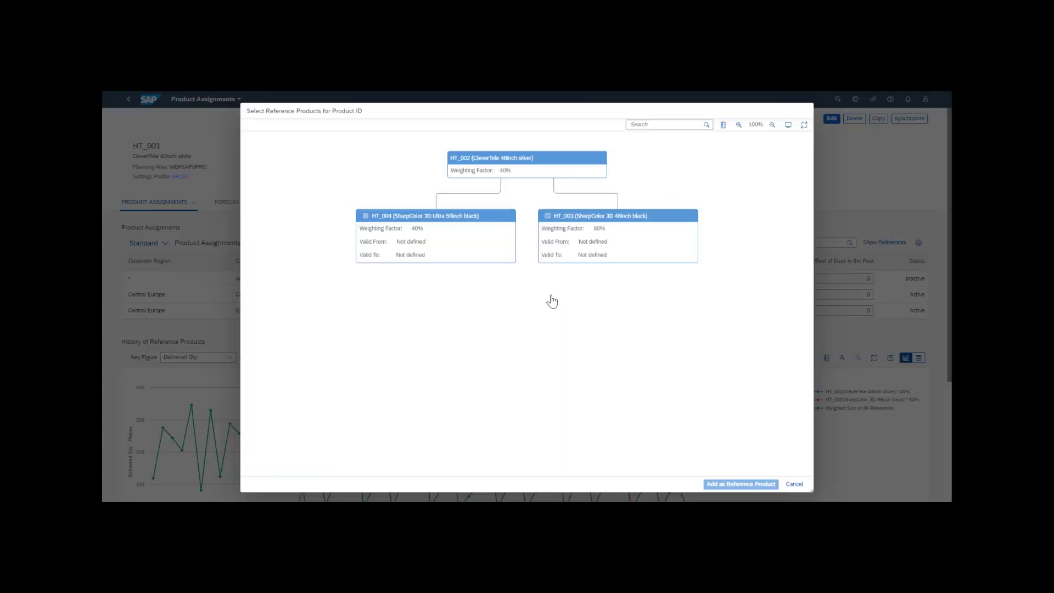
{"action": "left_click", "coordinate": [794, 484]}
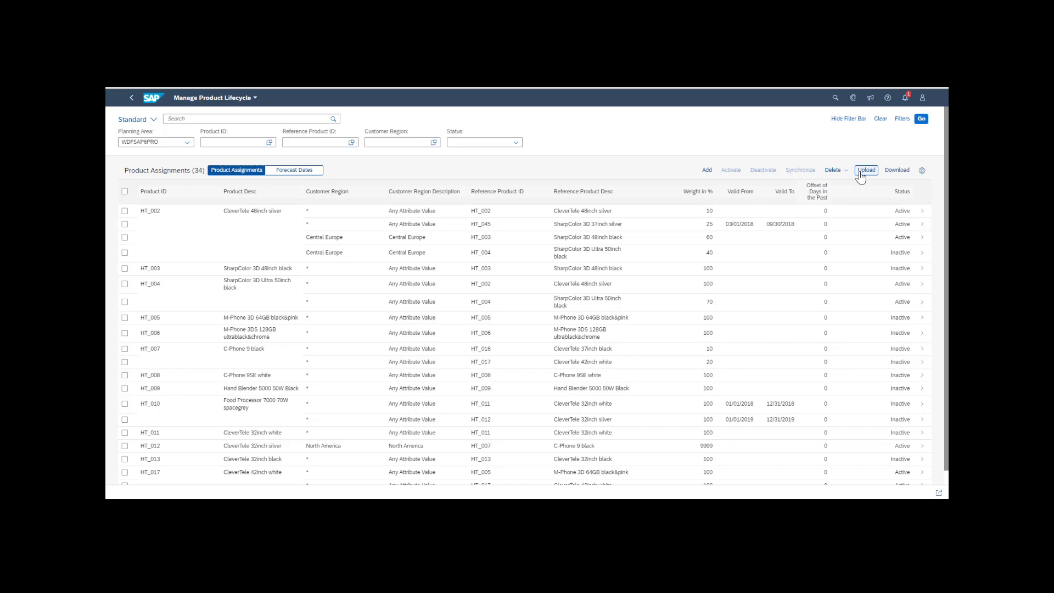
Step: Download the semicolon-separated Product Assignments template without table content and open the CSV file in Excel
{"action": "left_click", "coordinate": [896, 171]}
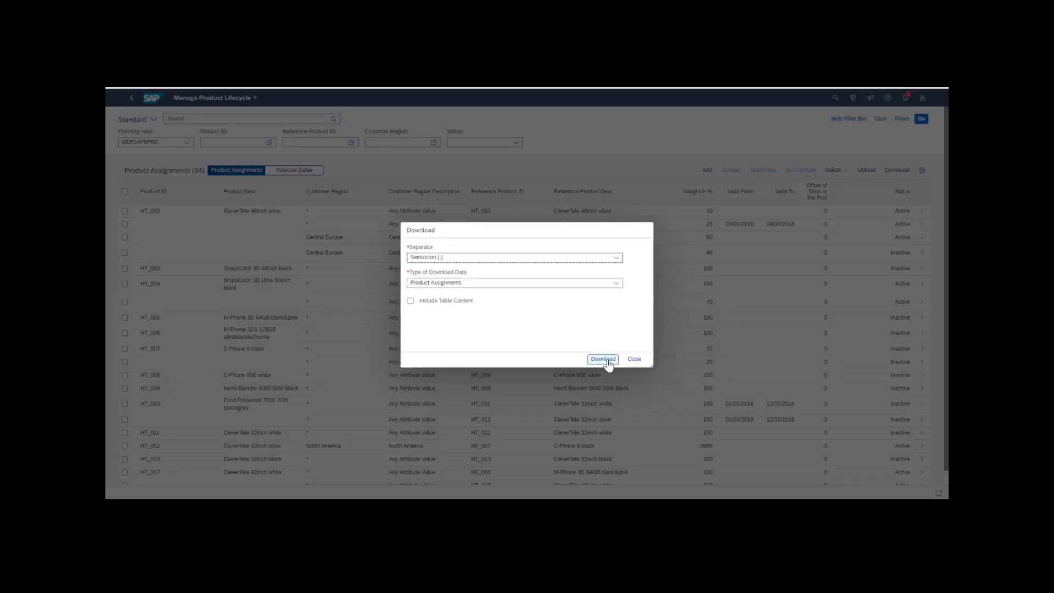
{"action": "left_click", "coordinate": [604, 359]}
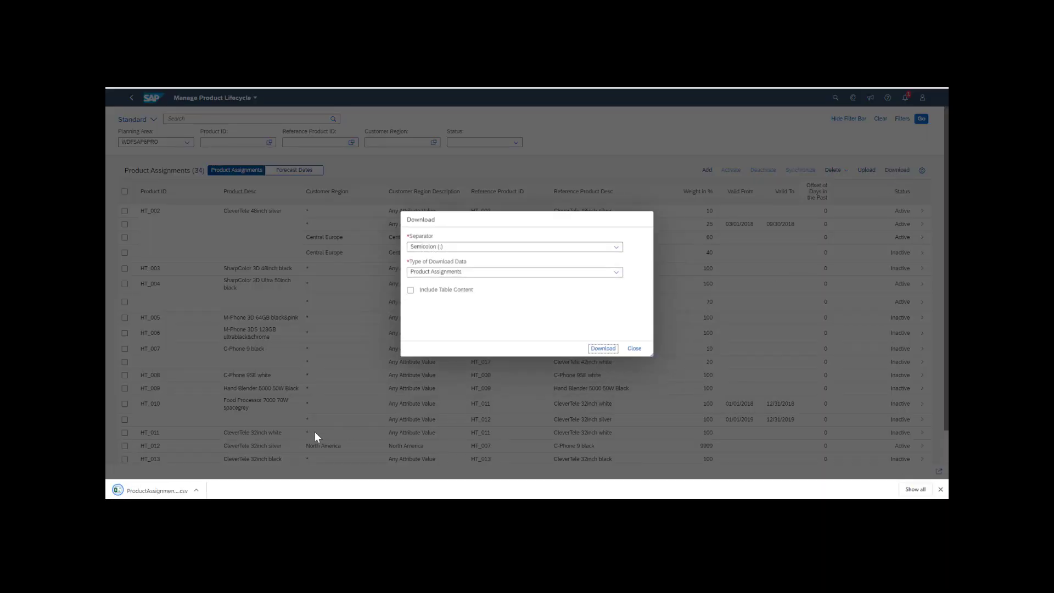
{"action": "left_click", "coordinate": [154, 490]}
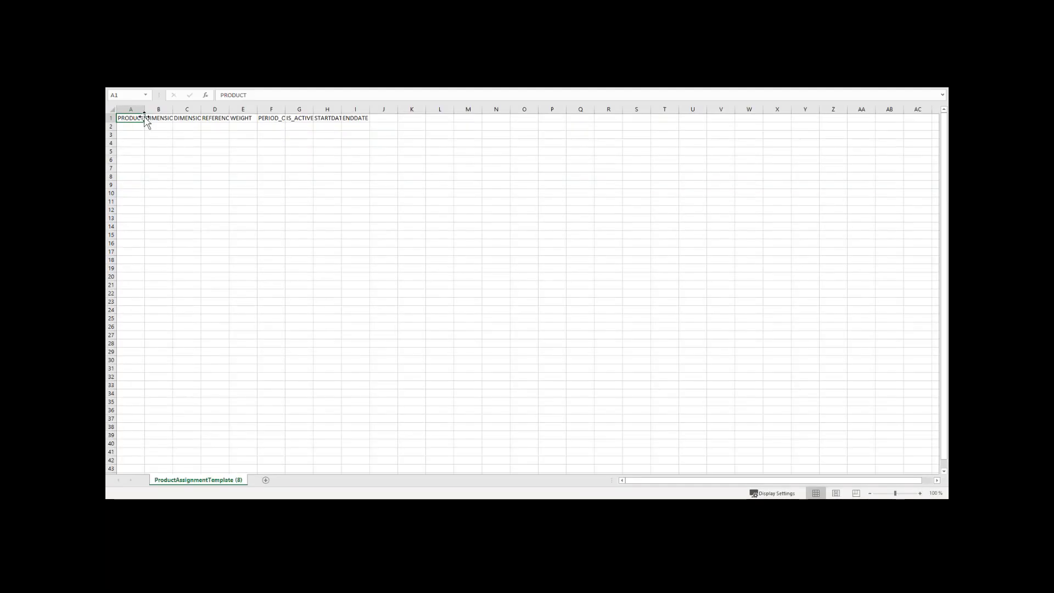
Step: Widen the template's columns to fit their headings and paste the copied product assignment rows starting at cell A2
{"action": "left_click_drag", "start_coordinate": [144, 109], "coordinate": [166, 110]}
{"action": "left_click_drag", "start_coordinate": [193, 110], "coordinate": [225, 110]}
{"action": "left_click_drag", "start_coordinate": [253, 111], "coordinate": [517, 110]}
{"action": "left_click_drag", "start_coordinate": [544, 111], "coordinate": [591, 110]}
{"action": "left_click", "coordinate": [131, 128]}
{"action": "left_click_drag", "start_coordinate": [132, 127], "coordinate": [536, 275]}
{"action": "key", "text": "ctrl+v"}
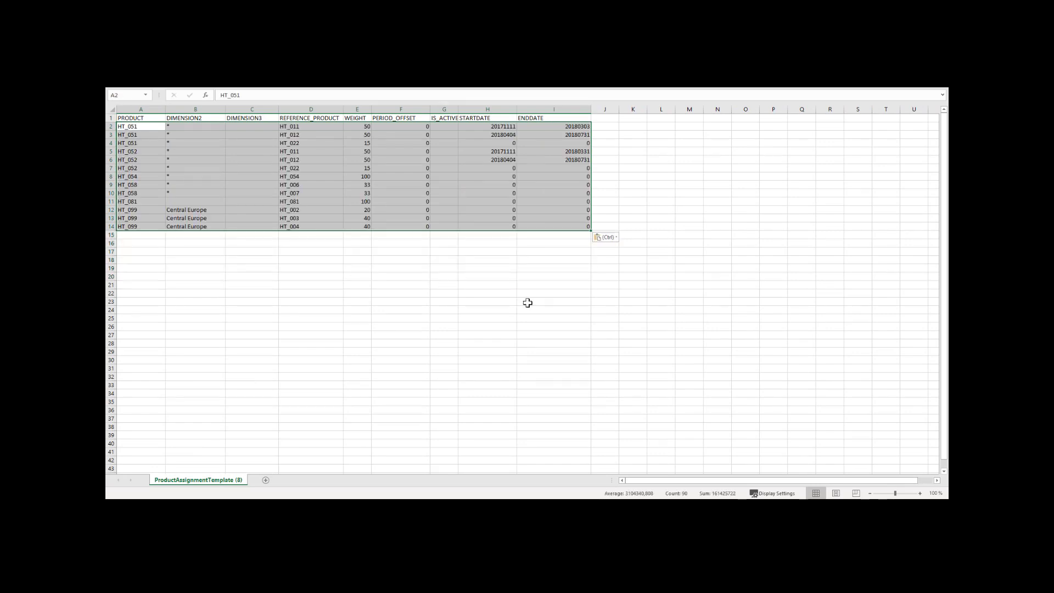
Step: Save the filled template as the comma-delimited CSV ProductAssignmentTemplate (9) in Downloads, and close SAP's download dialog
{"action": "key", "text": "alt+f"}
{"action": "left_click", "coordinate": [144, 198]}
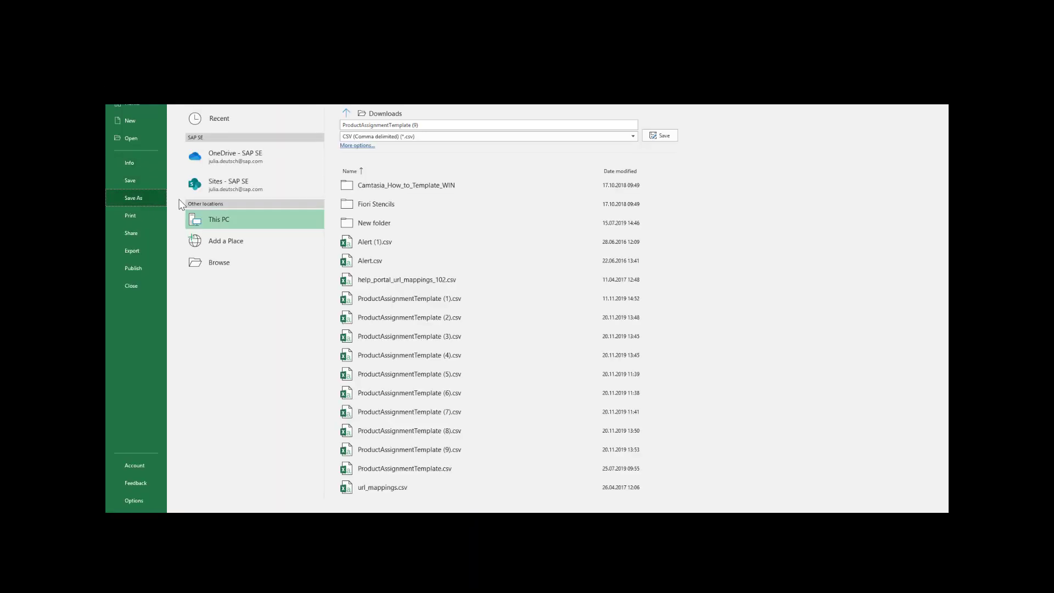
{"action": "left_click", "coordinate": [659, 135]}
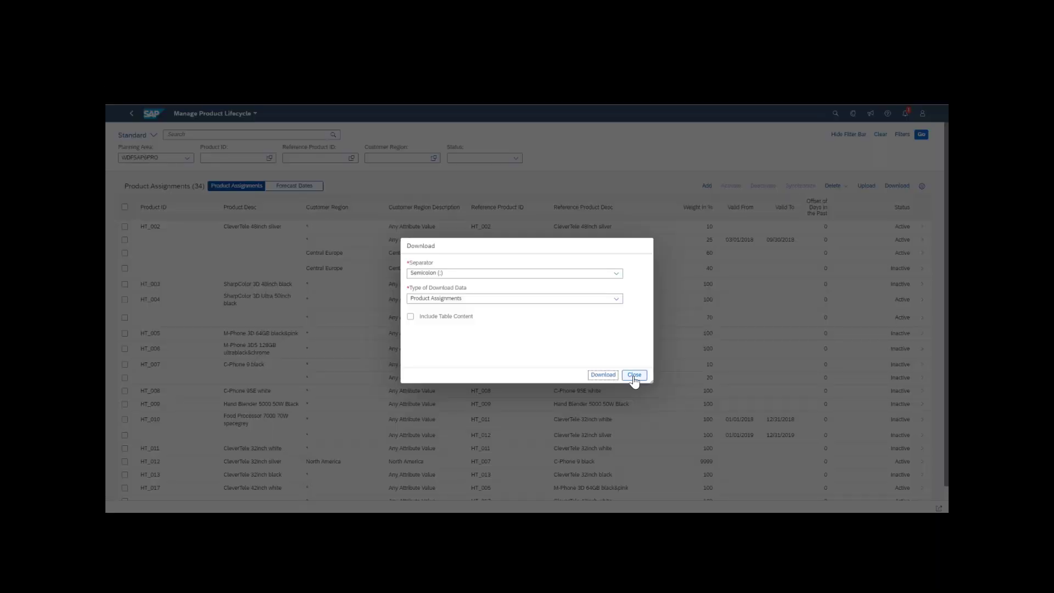
{"action": "left_click", "coordinate": [634, 375]}
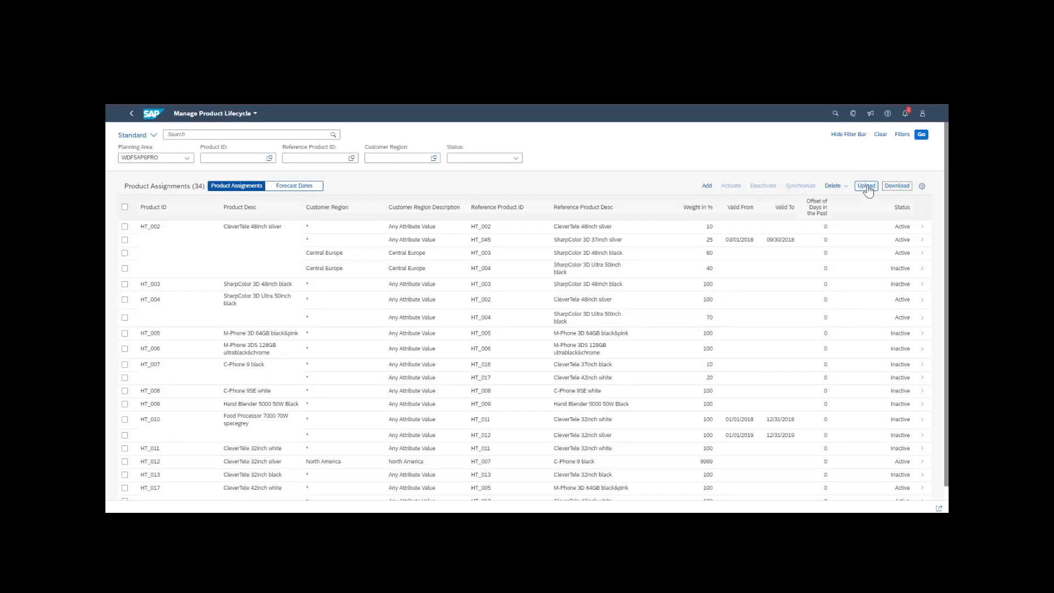
Step: Upload ProductAssignmentTemplate (9).csv as Product Assignments data with a semicolon separator and close the upload dialog
{"action": "left_click", "coordinate": [866, 186]}
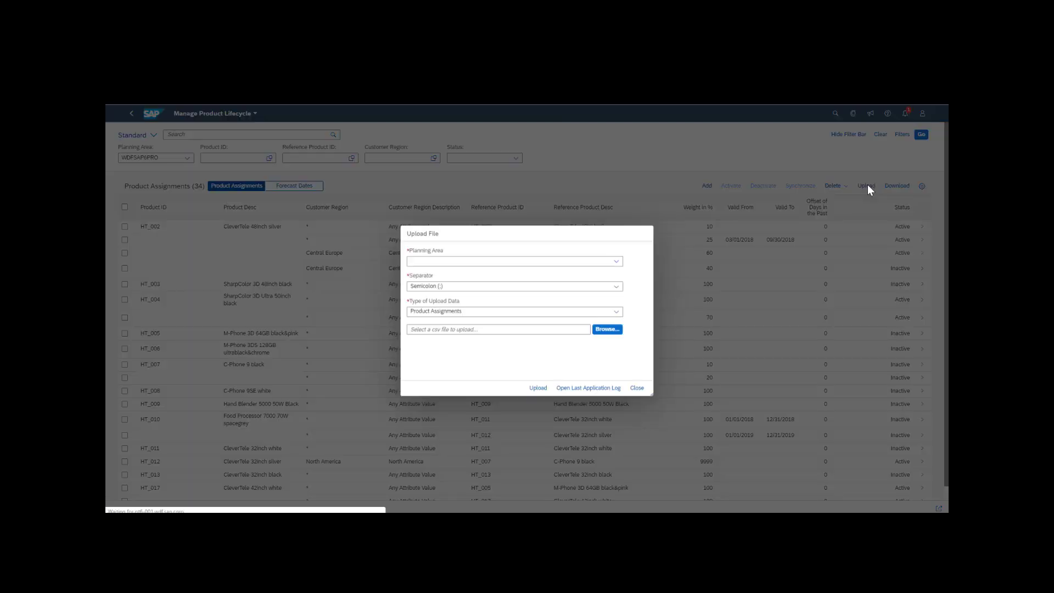
{"action": "left_click", "coordinate": [606, 329]}
{"action": "left_click", "coordinate": [374, 130]}
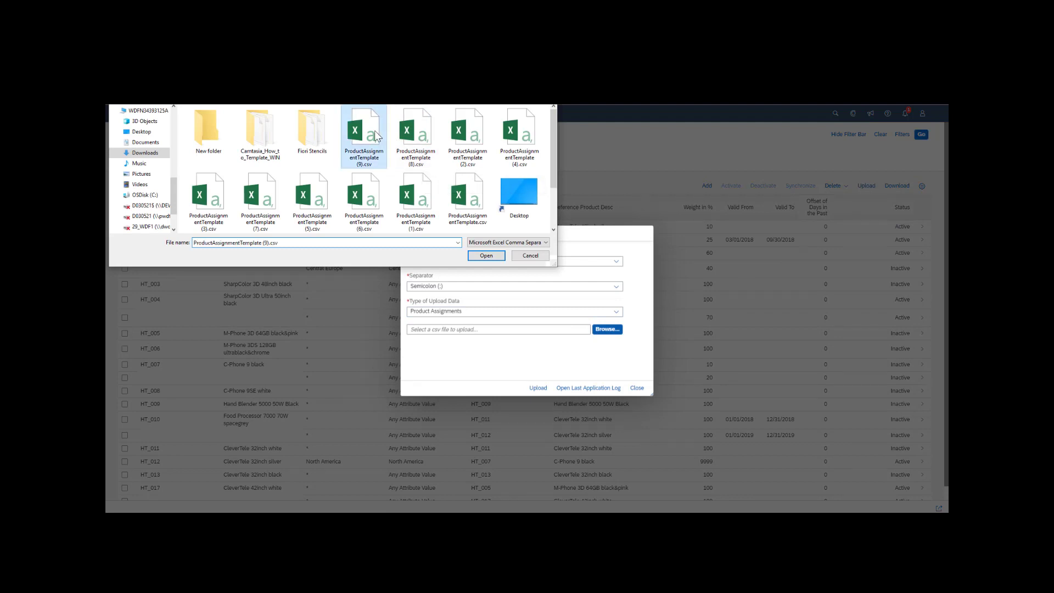
{"action": "double_click", "coordinate": [375, 130]}
{"action": "left_click", "coordinate": [537, 387]}
{"action": "left_click", "coordinate": [636, 388]}
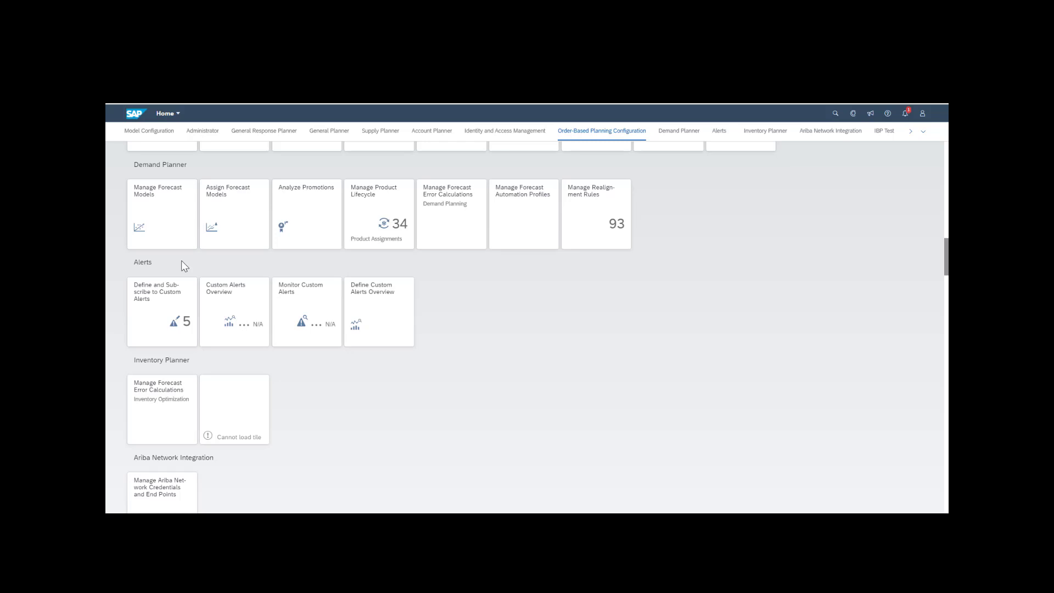
Step: Open the Manage Forecast Models app and filter the forecast models by planning area WDFSAP6PRO
{"action": "left_click", "coordinate": [181, 262]}
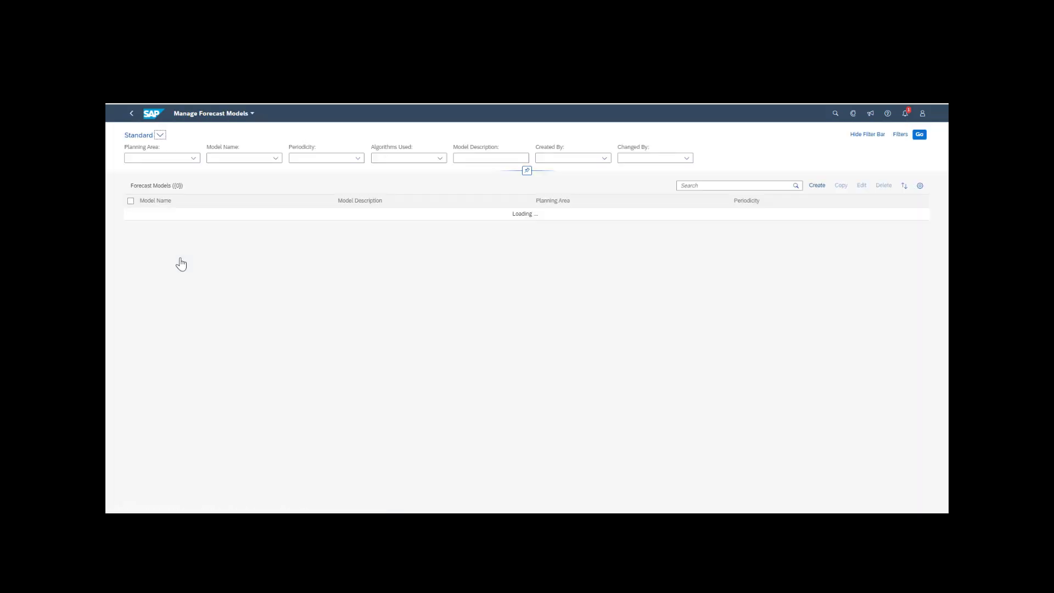
{"action": "left_click", "coordinate": [168, 156]}
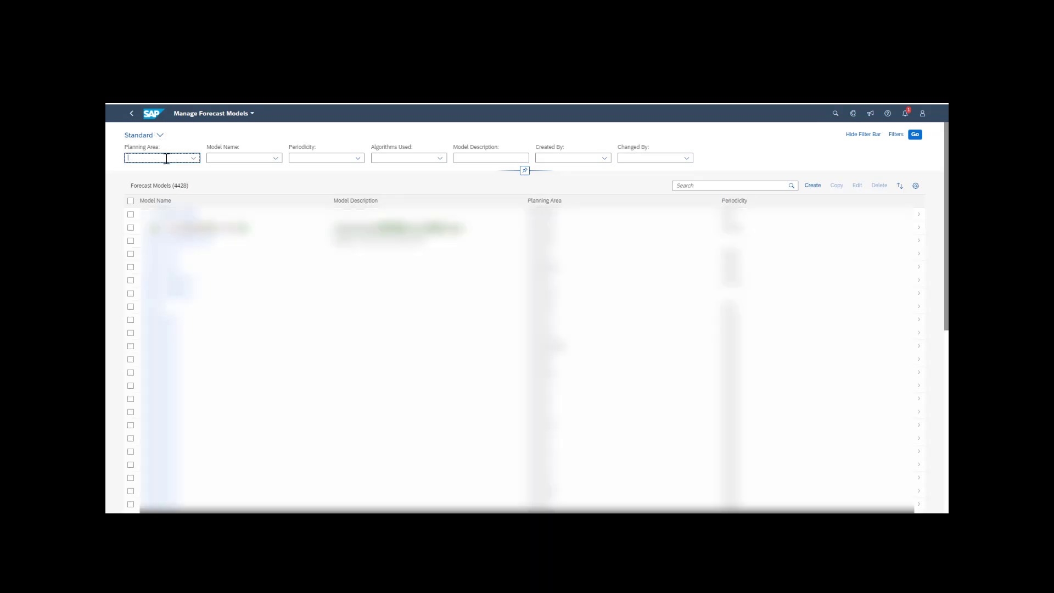
{"action": "type", "text": "w"}
{"action": "left_click", "coordinate": [141, 194]}
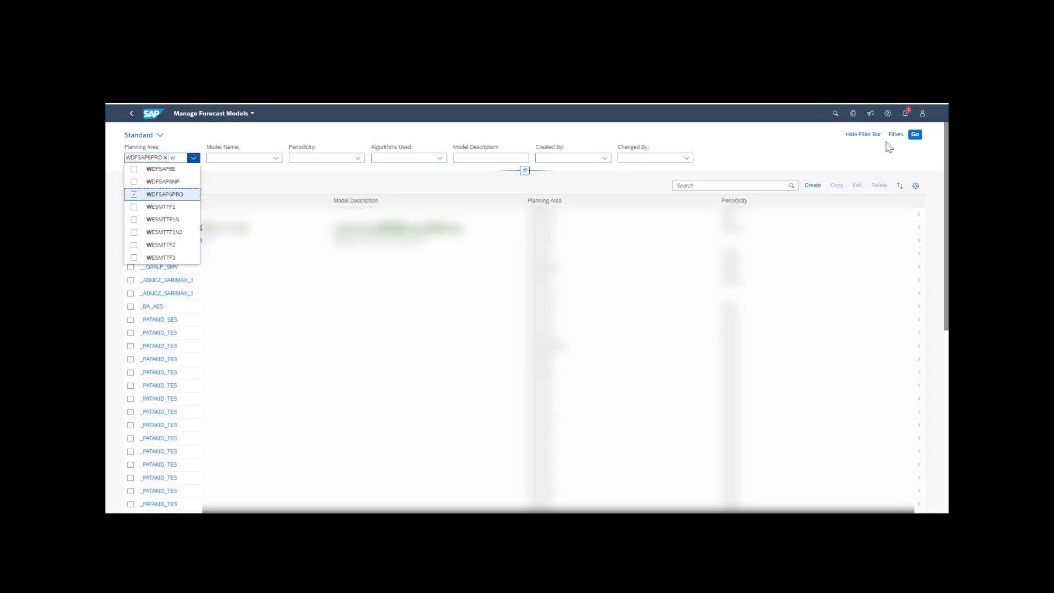
{"action": "left_click", "coordinate": [914, 134]}
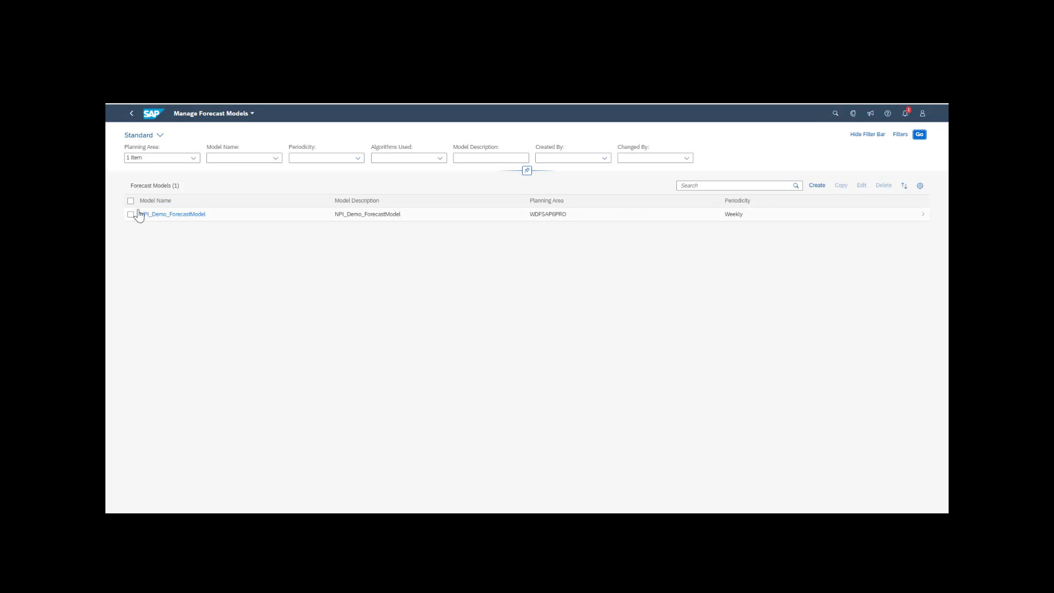
Step: Open NPI_Demo_ForecastModel, enable Consider Product Lifecycle Information in its time settings and save the model
{"action": "left_click", "coordinate": [924, 217]}
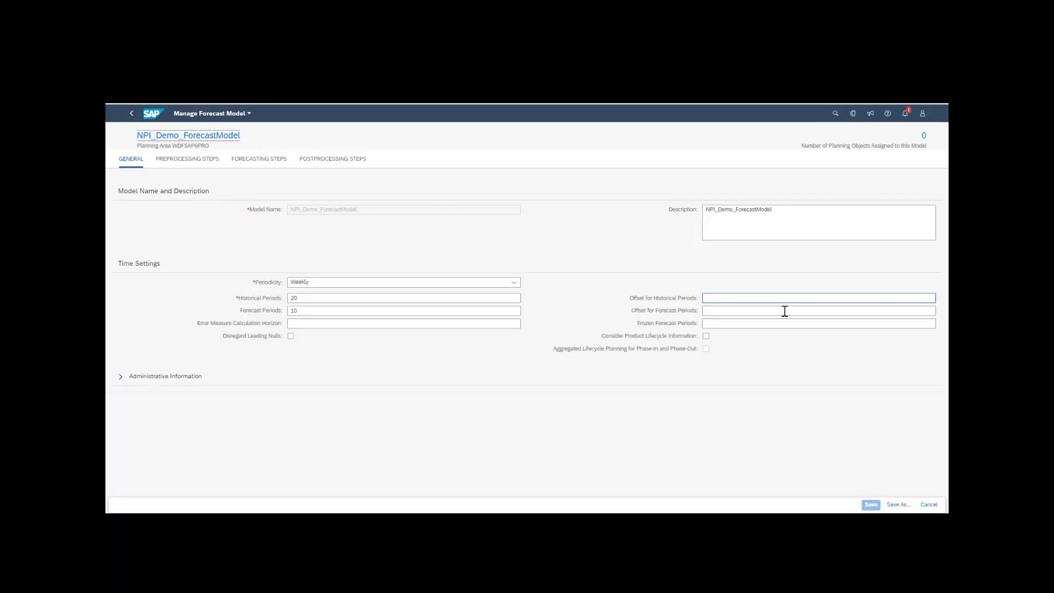
{"action": "left_click", "coordinate": [705, 336]}
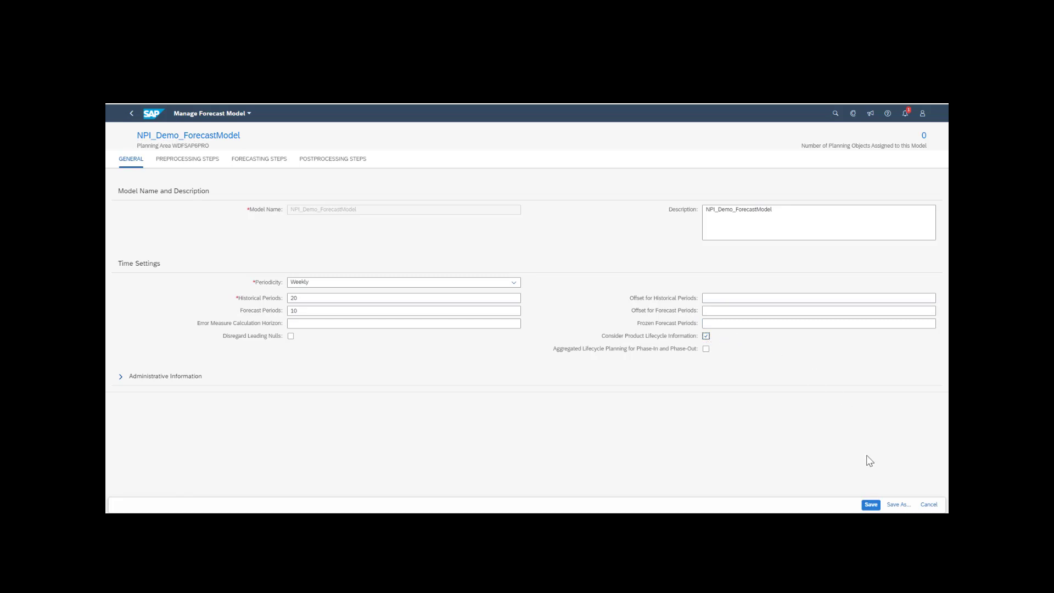
{"action": "left_click", "coordinate": [870, 504]}
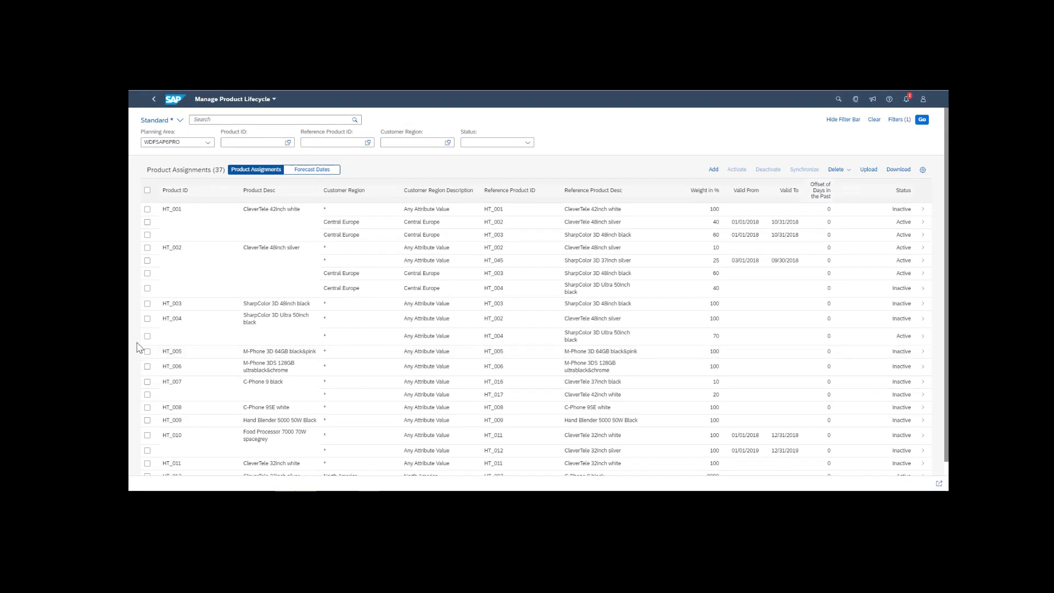
Step: Deactivate the assignment of reference product HT_004 to product HT_004 in Manage Product Lifecycle
{"action": "left_click", "coordinate": [147, 337]}
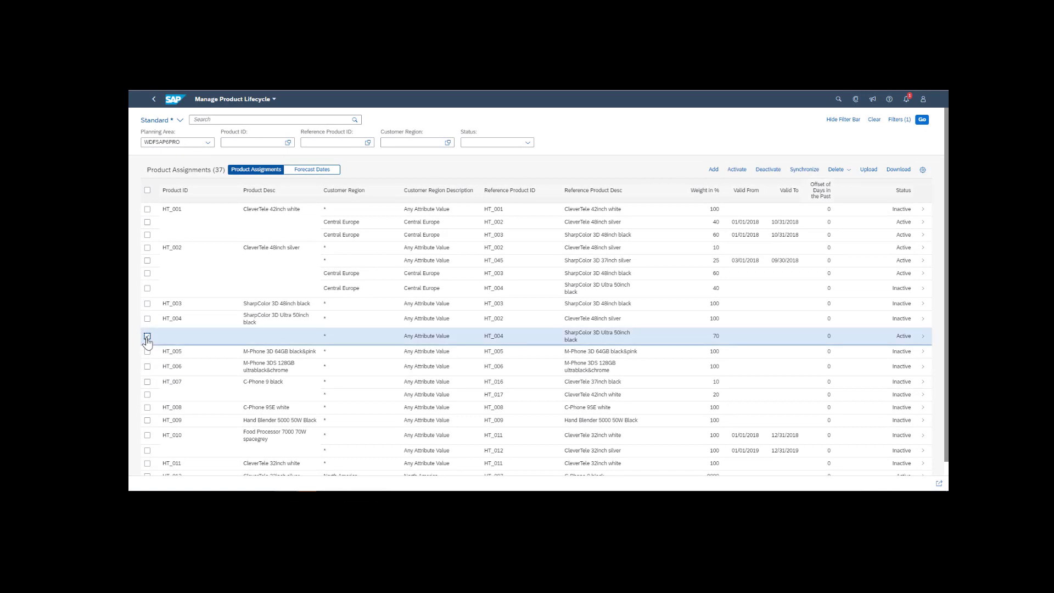
{"action": "left_click", "coordinate": [773, 171]}
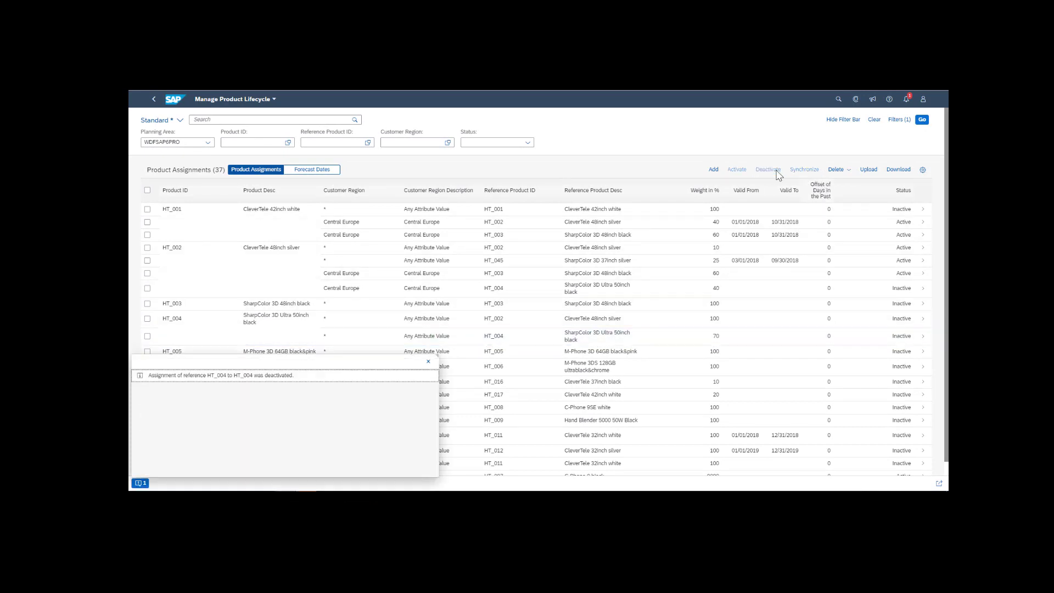
Step: Delete the product assignments of HT_005 and HT_009 and confirm the deletion of the selected references
{"action": "left_click", "coordinate": [147, 352]}
{"action": "left_click", "coordinate": [147, 420]}
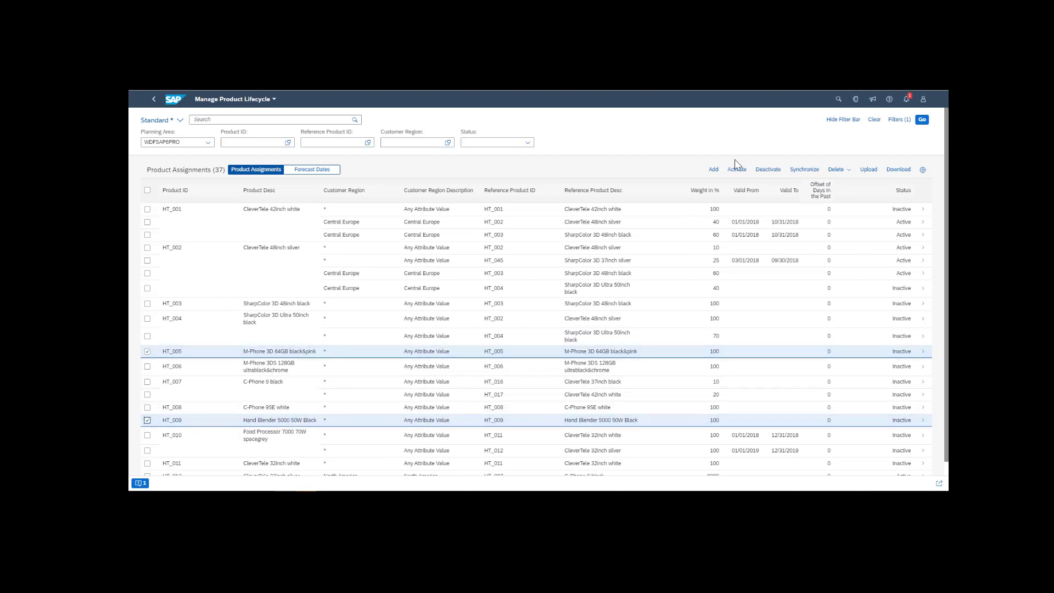
{"action": "left_click", "coordinate": [836, 169]}
{"action": "left_click", "coordinate": [854, 181]}
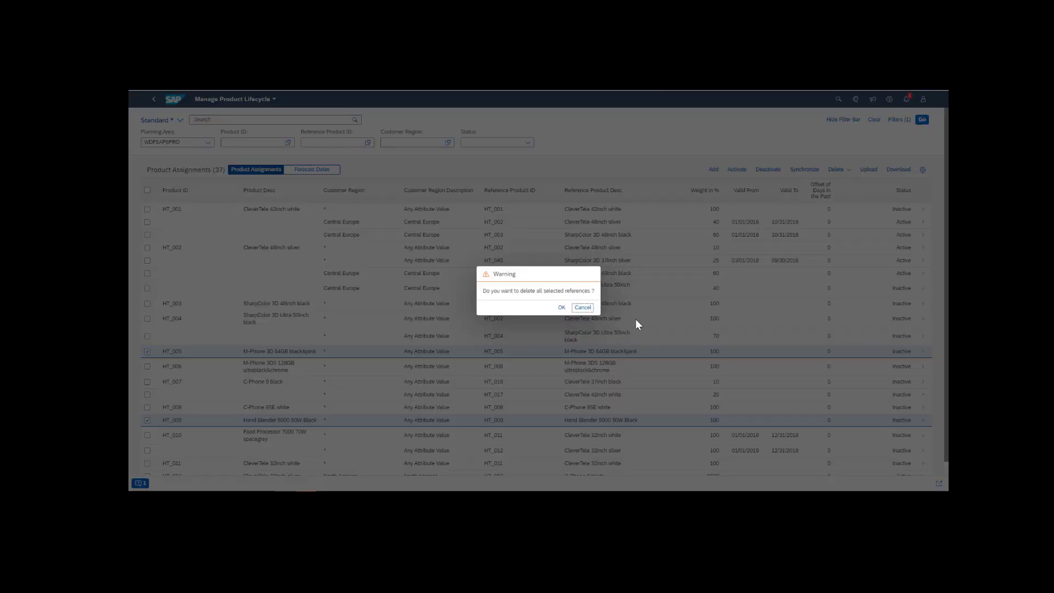
{"action": "left_click", "coordinate": [561, 307]}
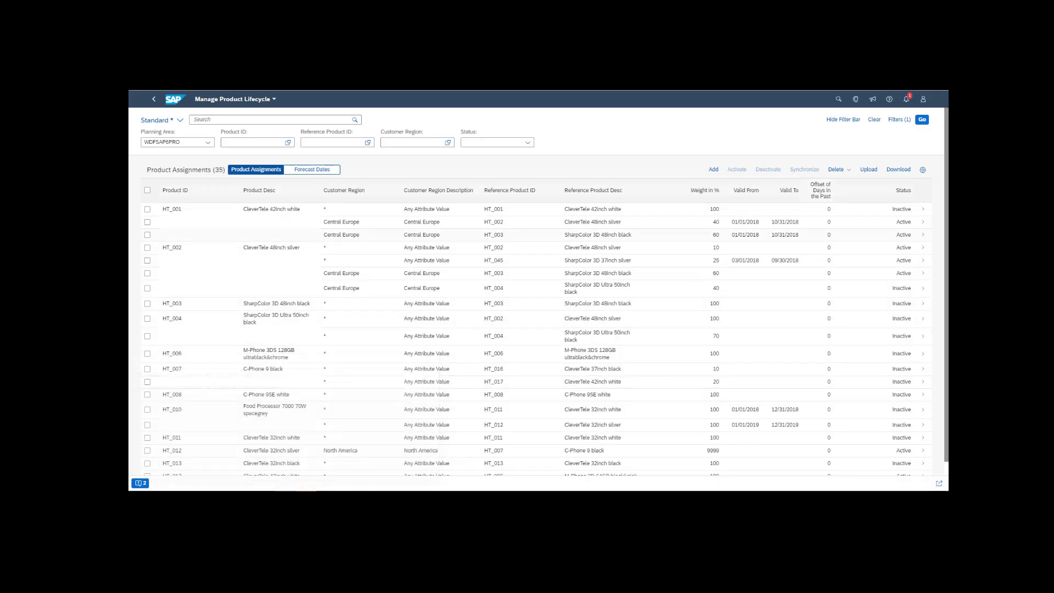